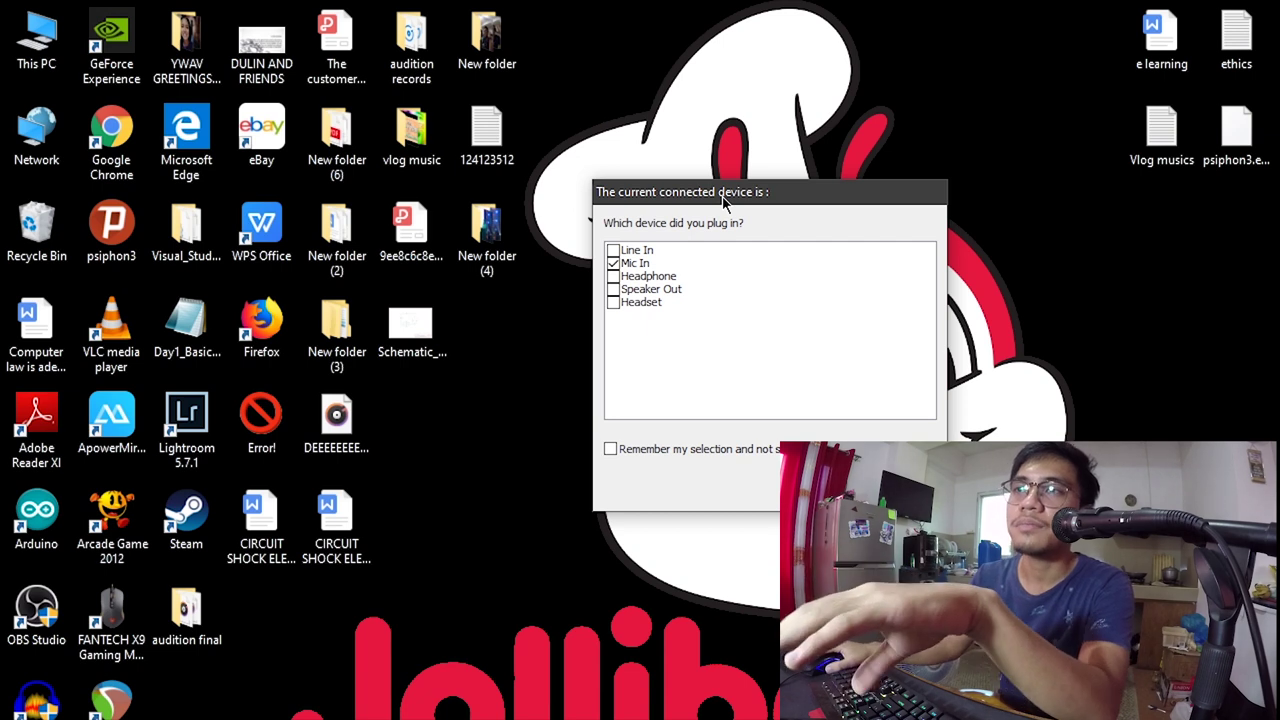
{"action": "left_click_drag", "start_coordinate": [723, 200], "coordinate": [676, 210]}
{"action": "right_click", "coordinate": [958, 252]}
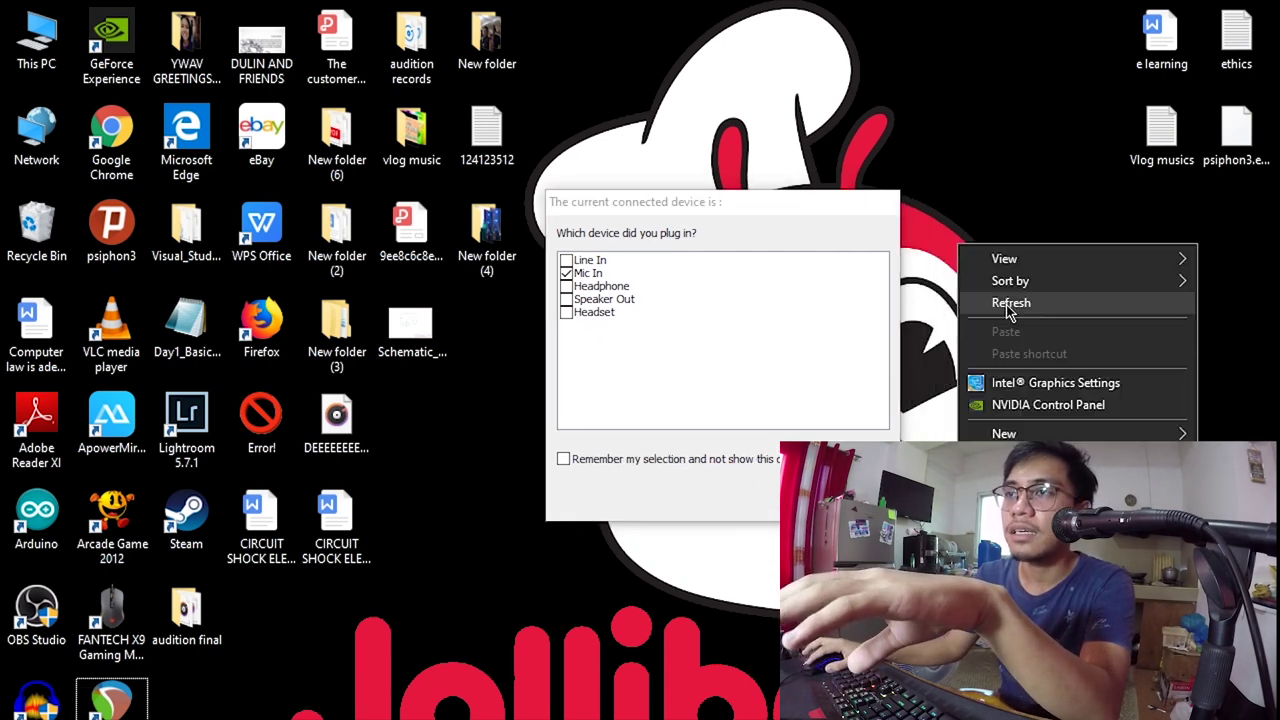
{"action": "left_click", "coordinate": [1006, 304]}
{"action": "left_click_drag", "start_coordinate": [767, 212], "coordinate": [815, 238]}
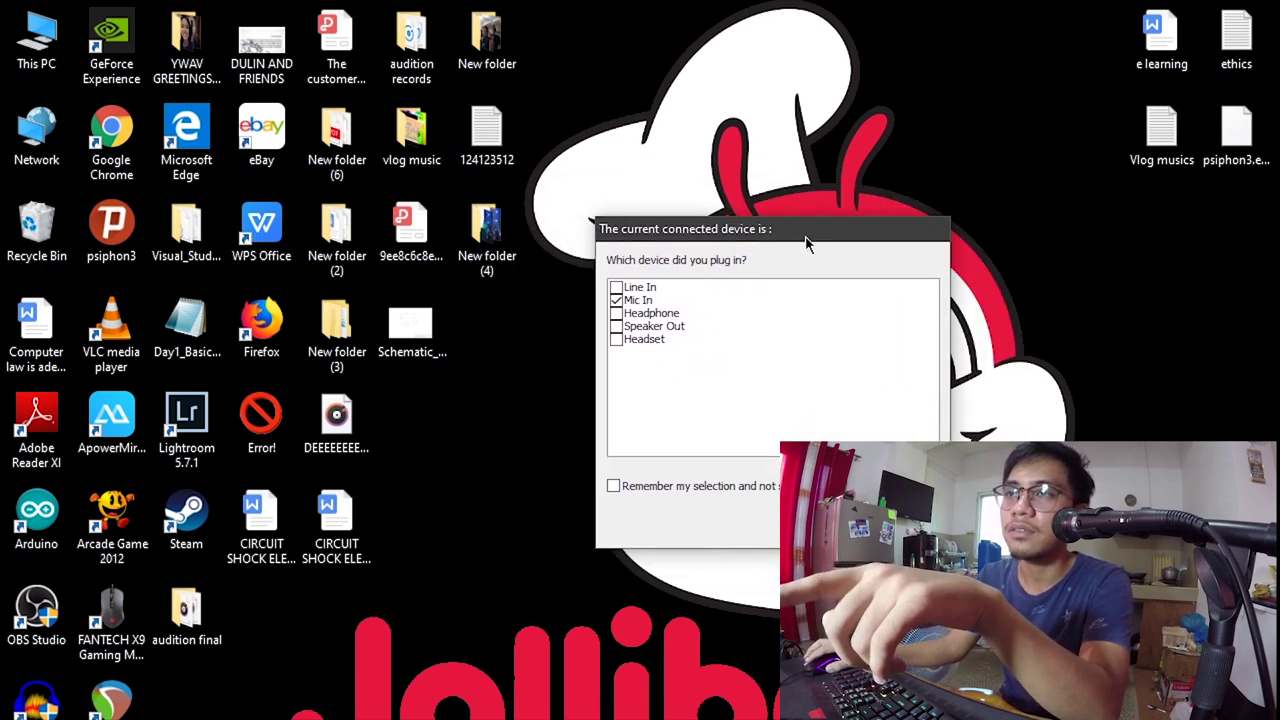
Confirm Mic In as the type of device that was plugged in, and refresh the desktop.
{"action": "left_click", "coordinate": [640, 313]}
{"action": "key", "text": "Up"}
{"action": "key", "text": "Up"}
{"action": "key", "text": "Down"}
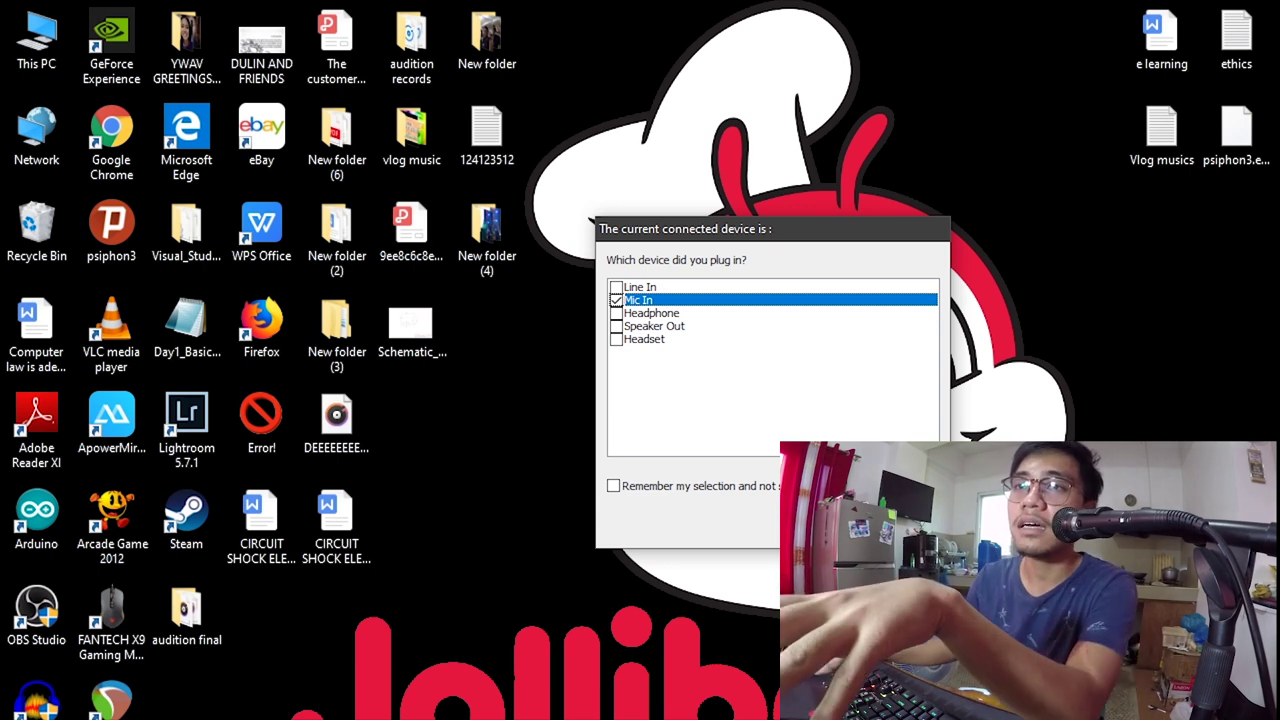
{"action": "key", "text": "Return"}
{"action": "right_click", "coordinate": [766, 278]}
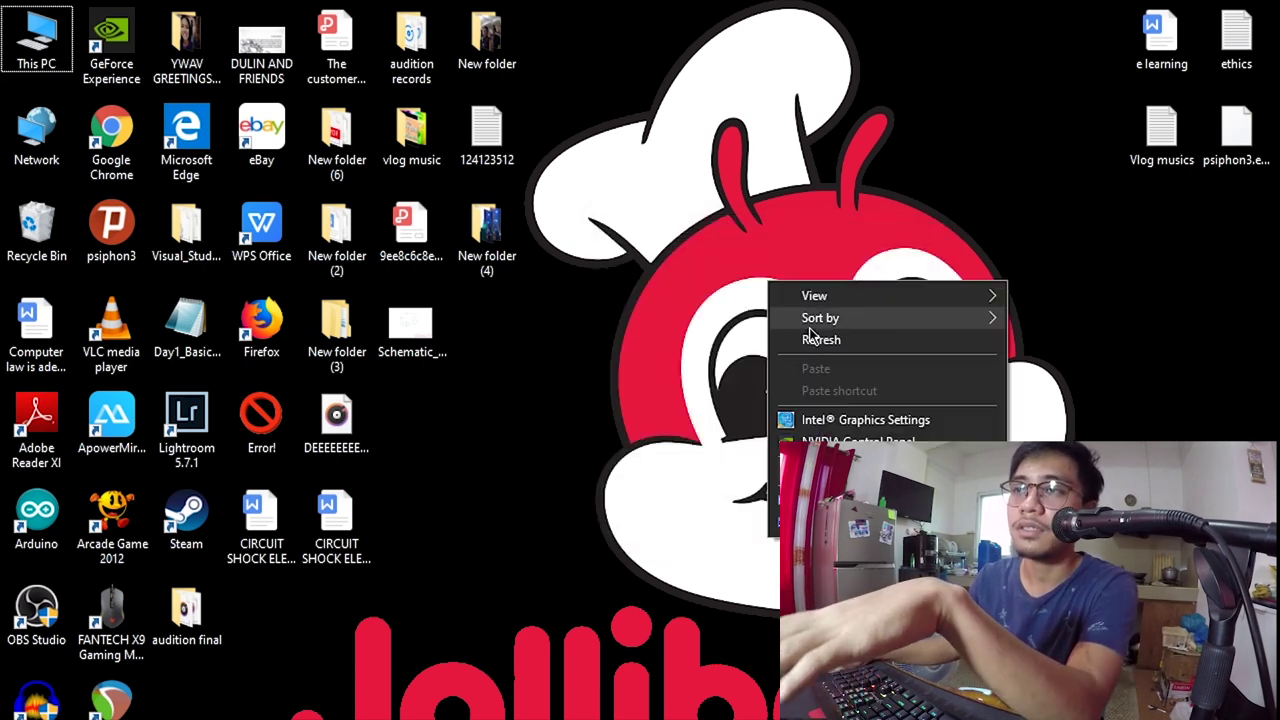
{"action": "left_click", "coordinate": [820, 340]}
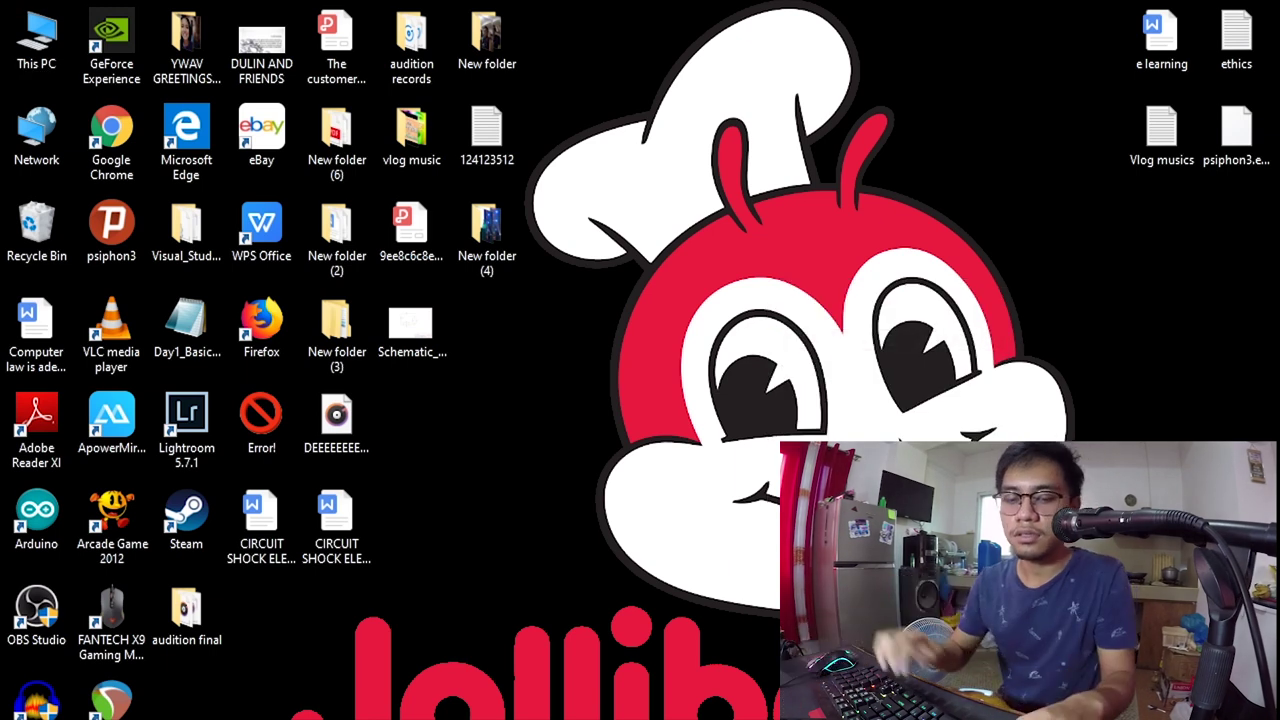
Open HD Audio Manager from the Control Panel and confirm its connector settings with the auto popup dialog enabled.
{"action": "key", "text": "super"}
{"action": "type", "text": "control"}
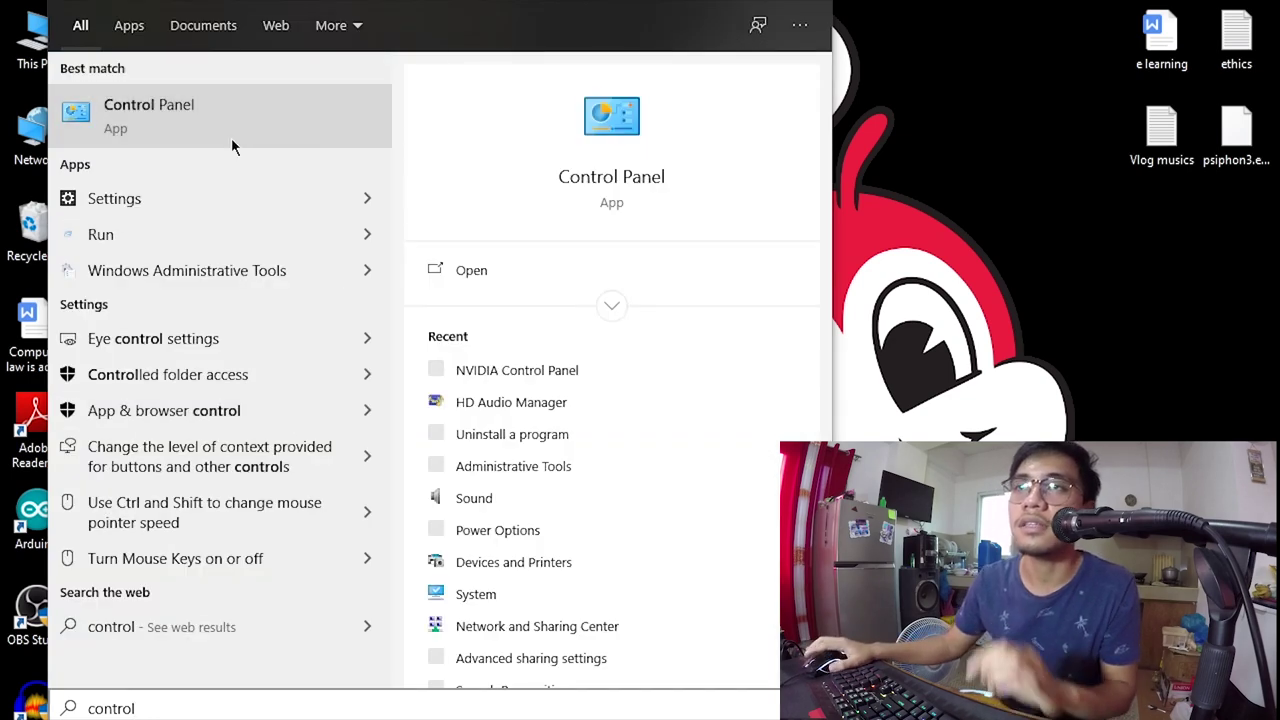
{"action": "left_click", "coordinate": [231, 139]}
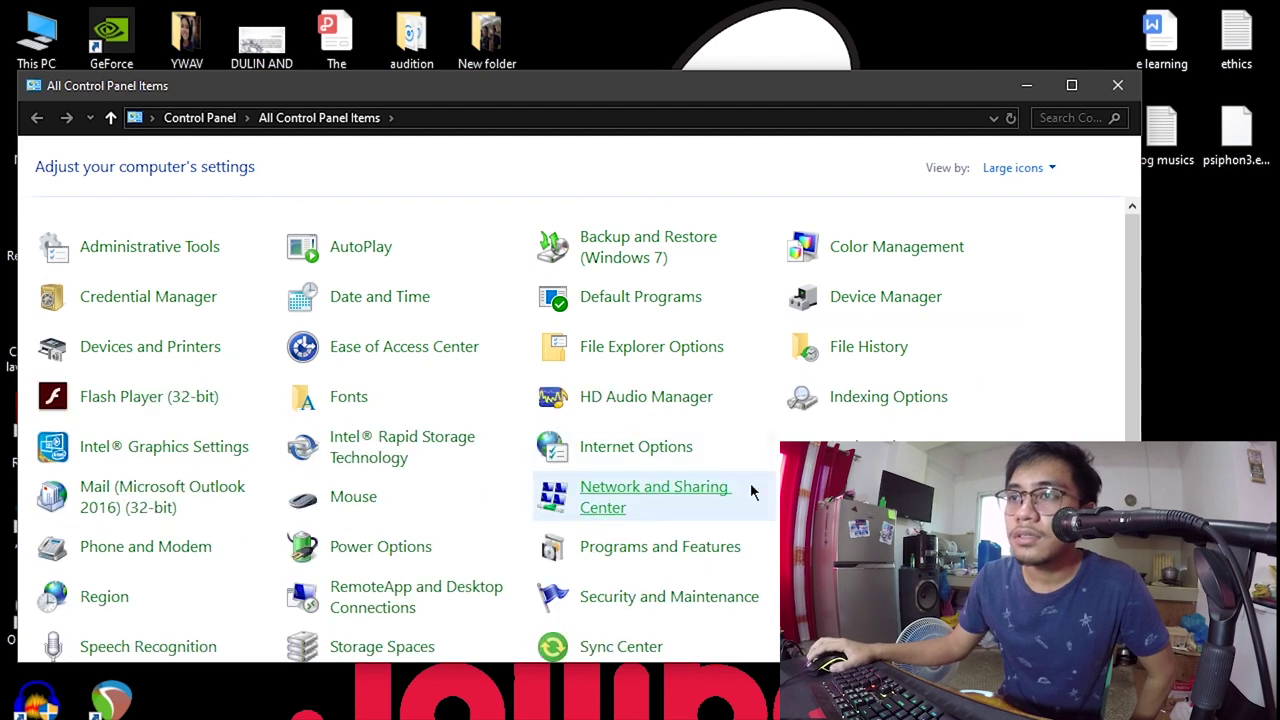
{"action": "left_click", "coordinate": [673, 400]}
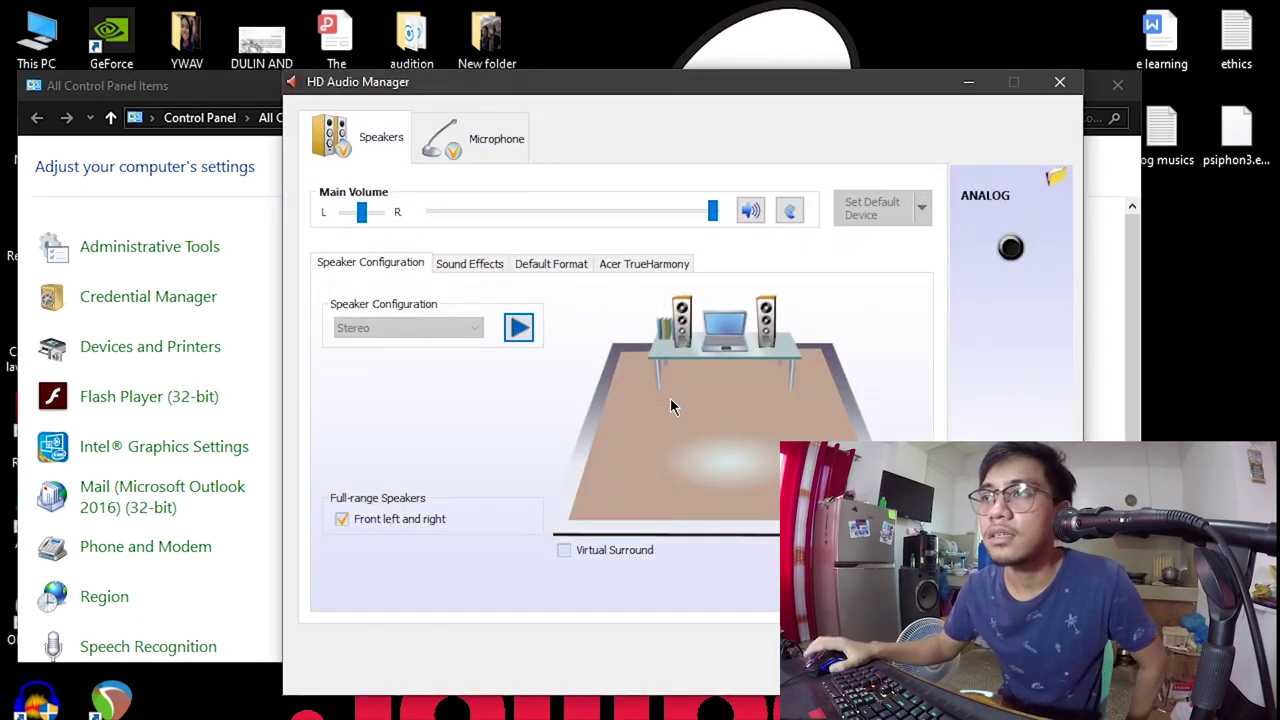
{"action": "left_click", "coordinate": [1053, 182]}
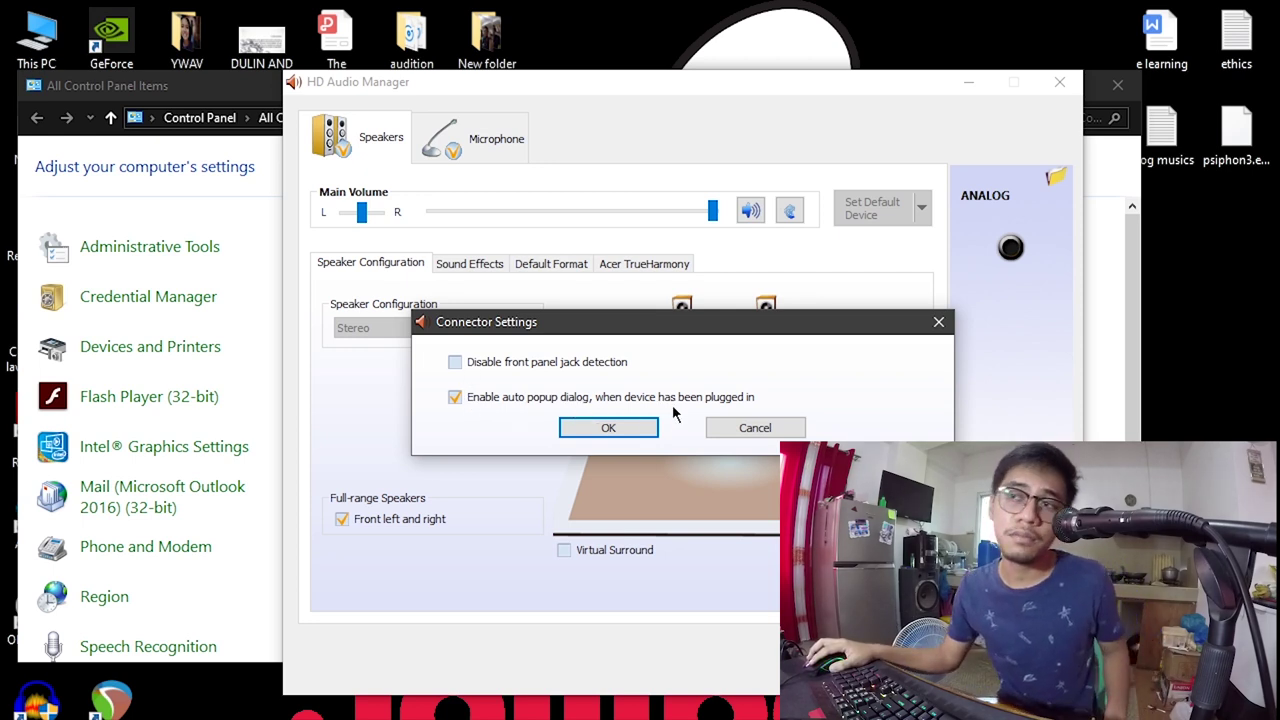
{"action": "left_click", "coordinate": [608, 427]}
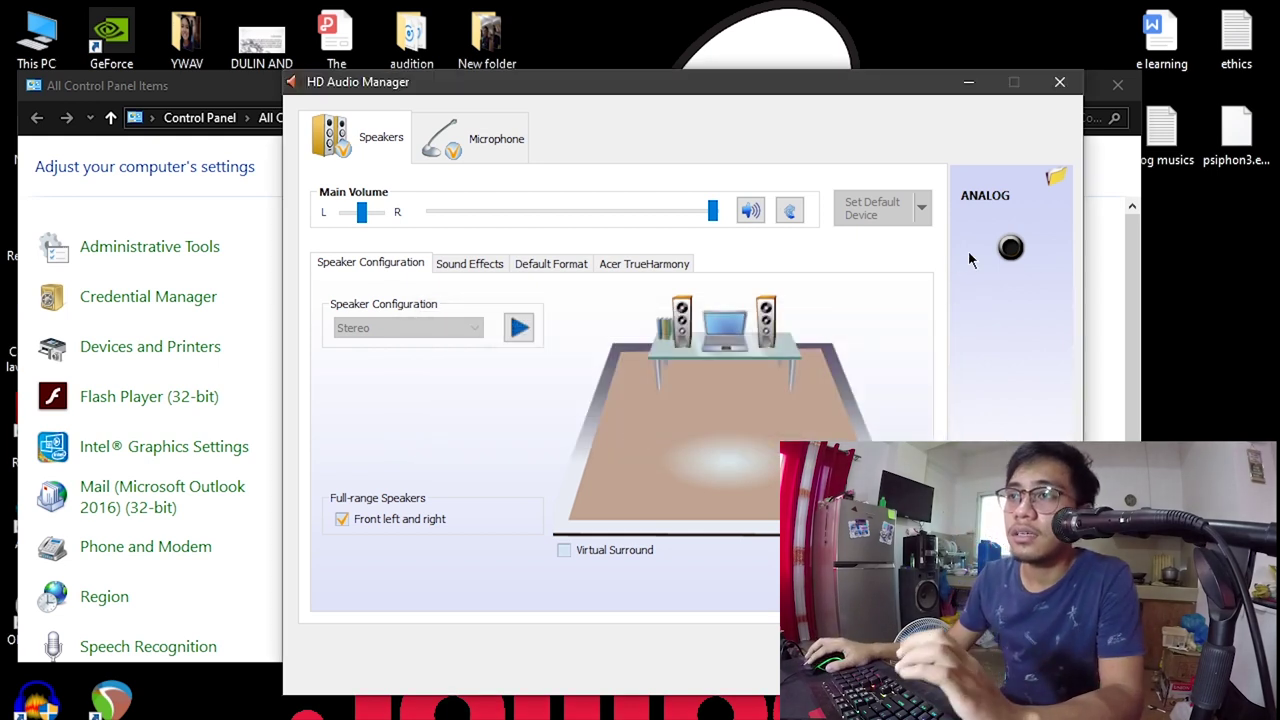
Try the Speaker Out, Headset, Mic In and Headphone device types for the analog jack, confirm the dialog and close HD Audio Manager.
{"action": "left_click", "coordinate": [1011, 250]}
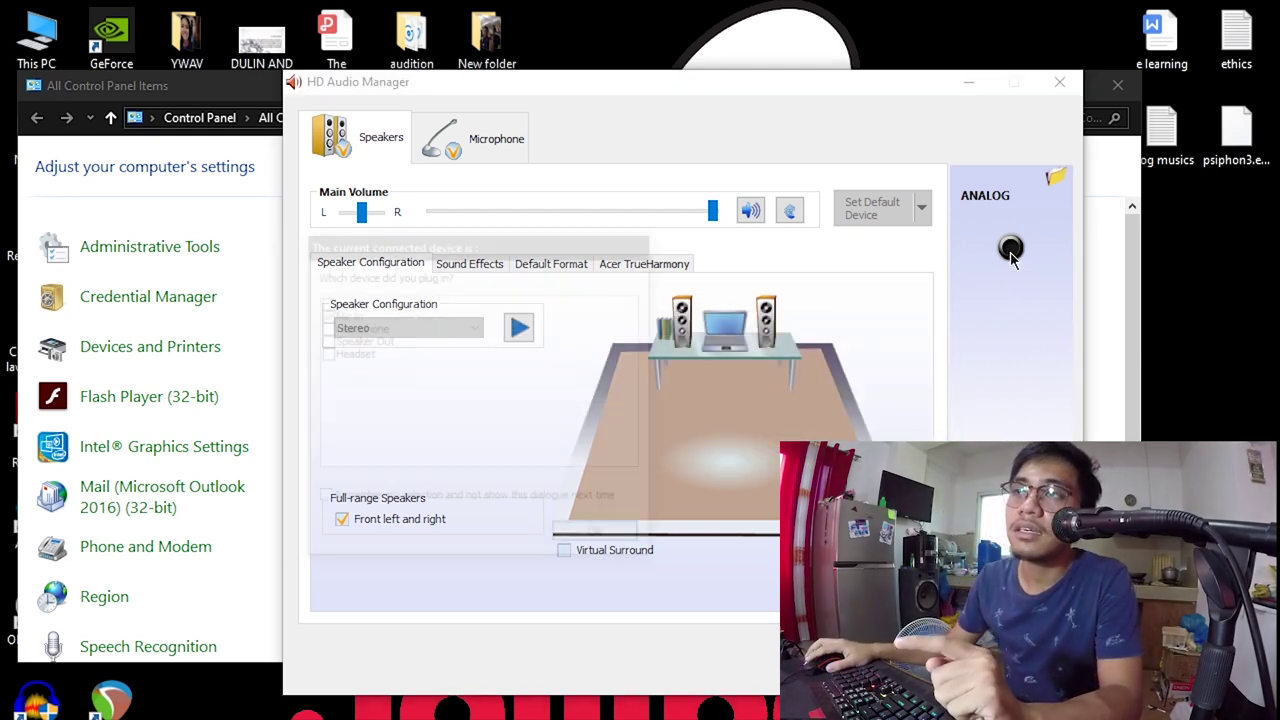
{"action": "left_click", "coordinate": [348, 326]}
{"action": "left_click", "coordinate": [355, 340]}
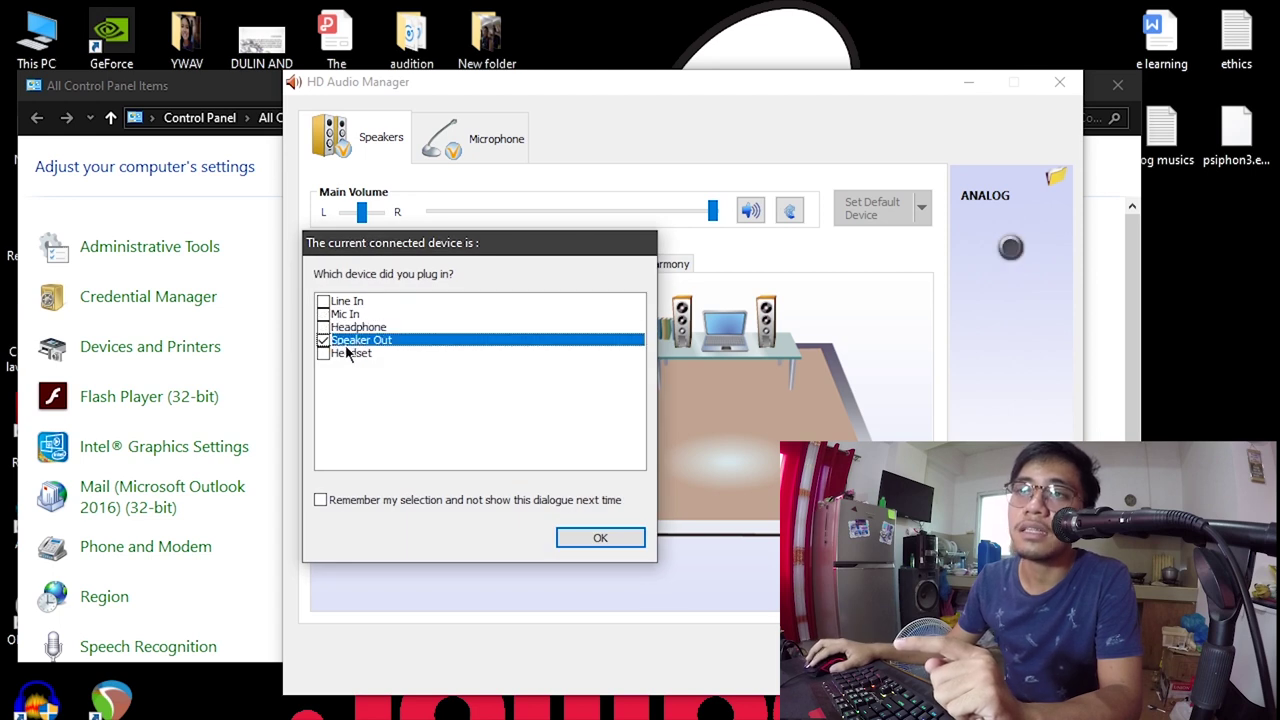
{"action": "left_click", "coordinate": [352, 353]}
{"action": "left_click", "coordinate": [358, 328]}
{"action": "left_click", "coordinate": [346, 315]}
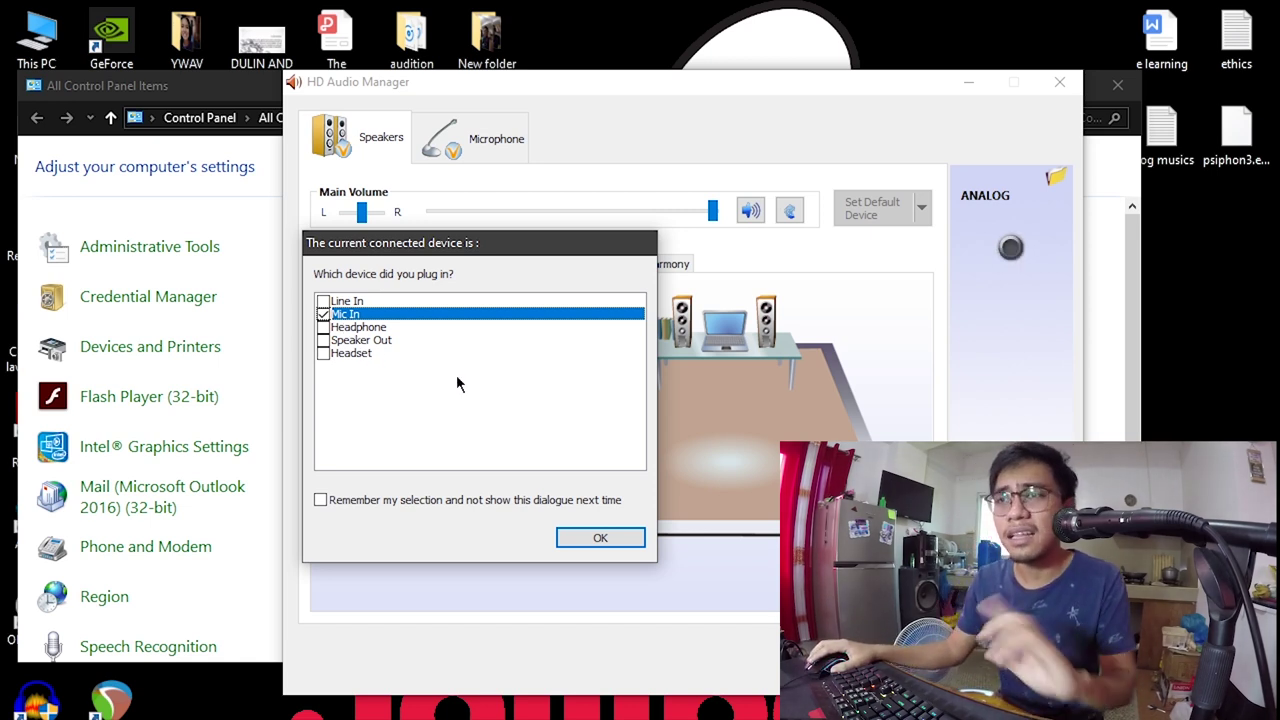
{"action": "left_click", "coordinate": [362, 327]}
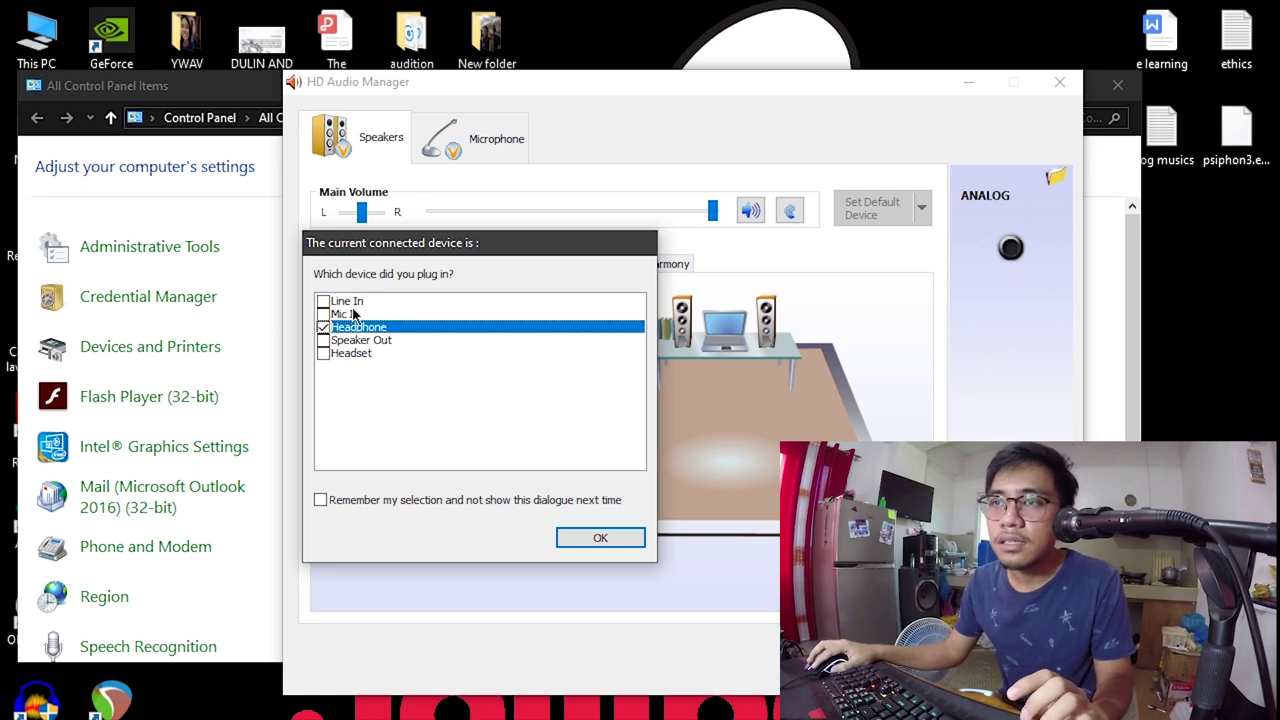
{"action": "left_click", "coordinate": [631, 540]}
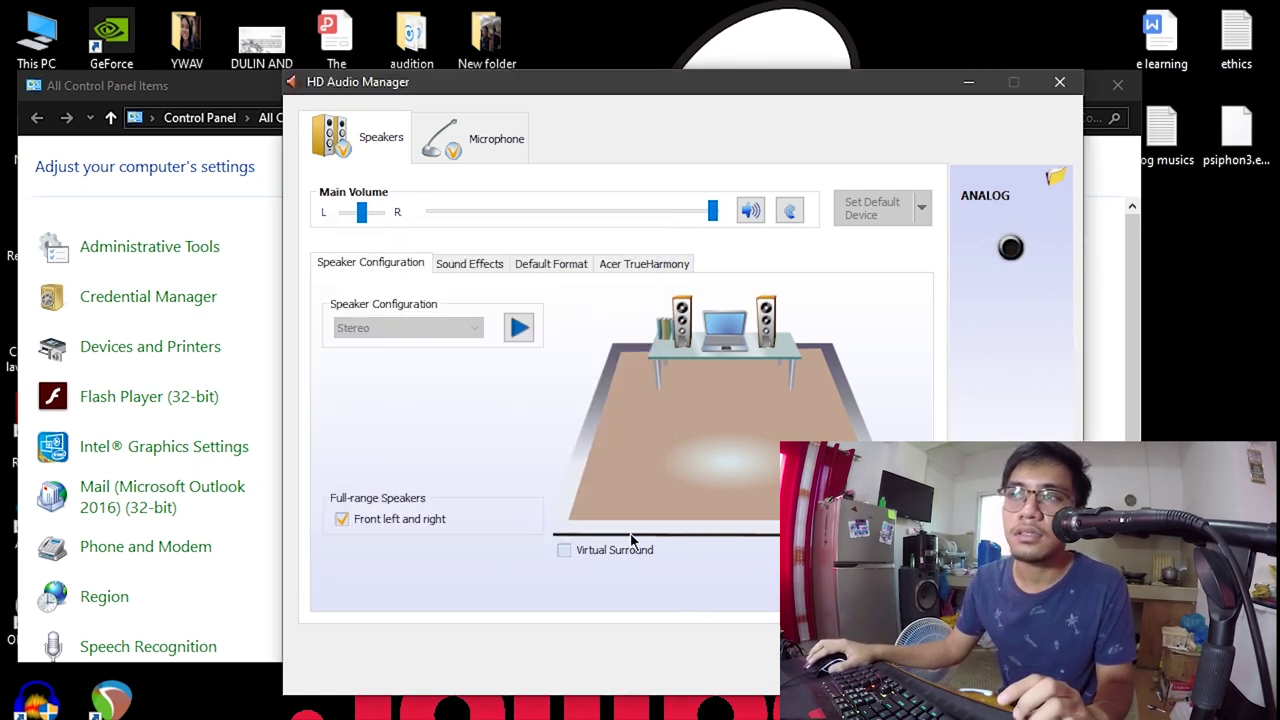
{"action": "left_click", "coordinate": [1045, 84]}
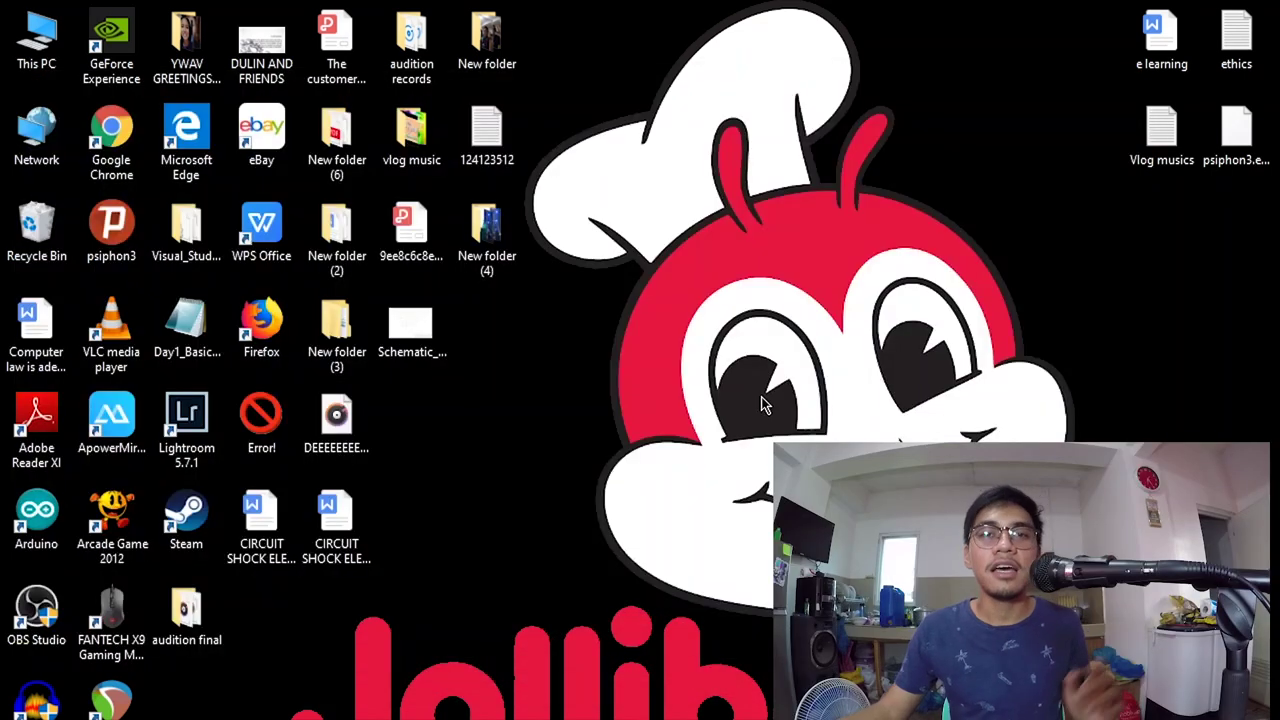
{"action": "right_click", "coordinate": [712, 314]}
{"action": "left_click", "coordinate": [744, 371]}
{"action": "right_click", "coordinate": [740, 364]}
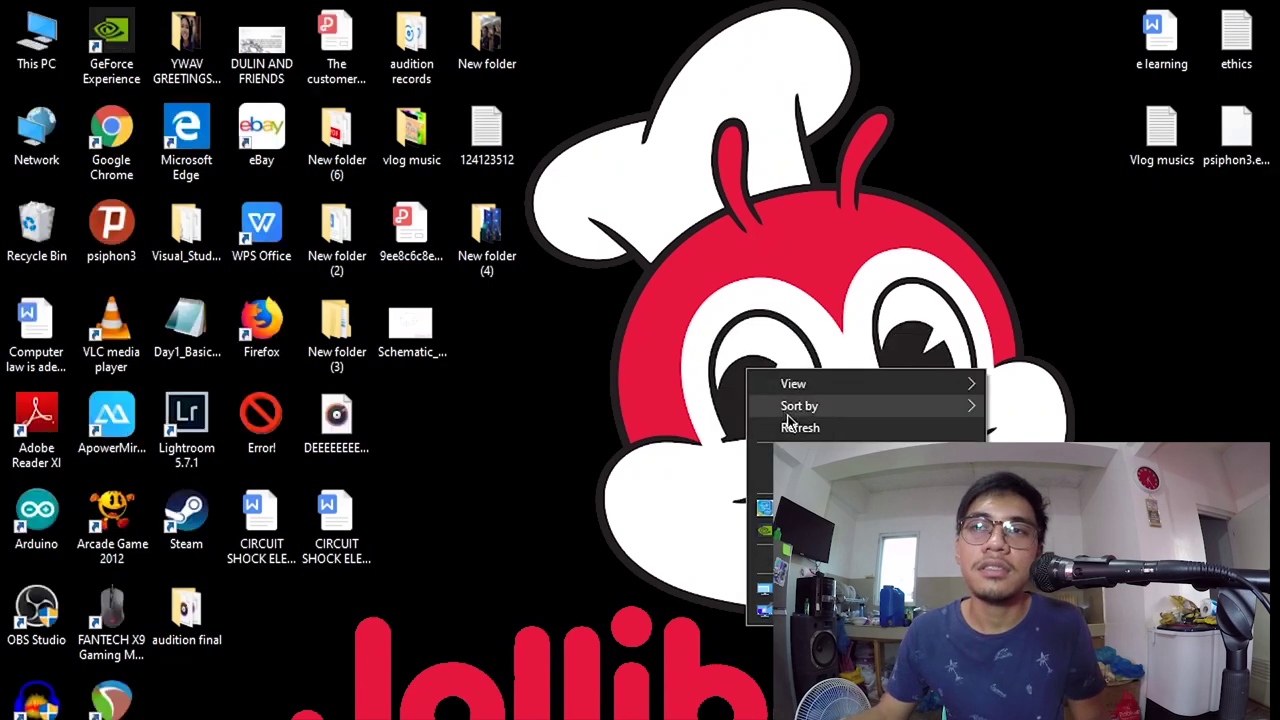
{"action": "left_click", "coordinate": [750, 423]}
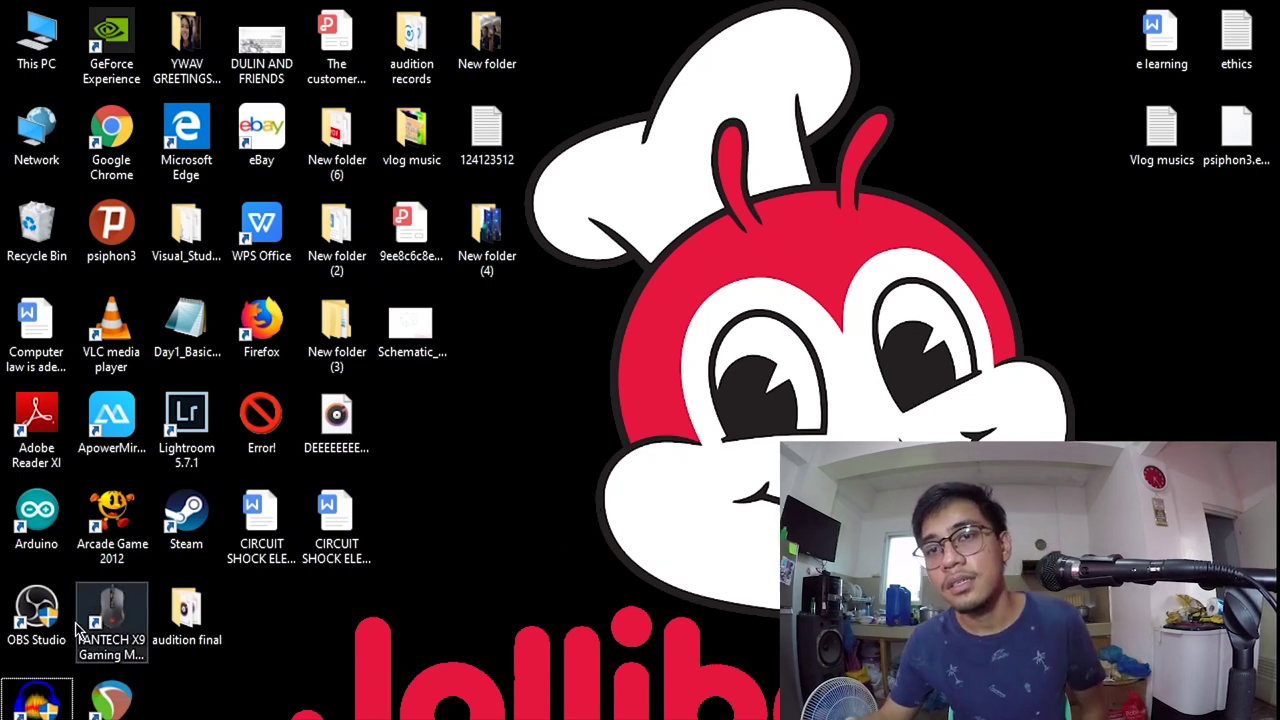
Open Audacity and monitor the microphone's recording level, stopping and restarting the monitoring.
{"action": "double_click", "coordinate": [37, 700]}
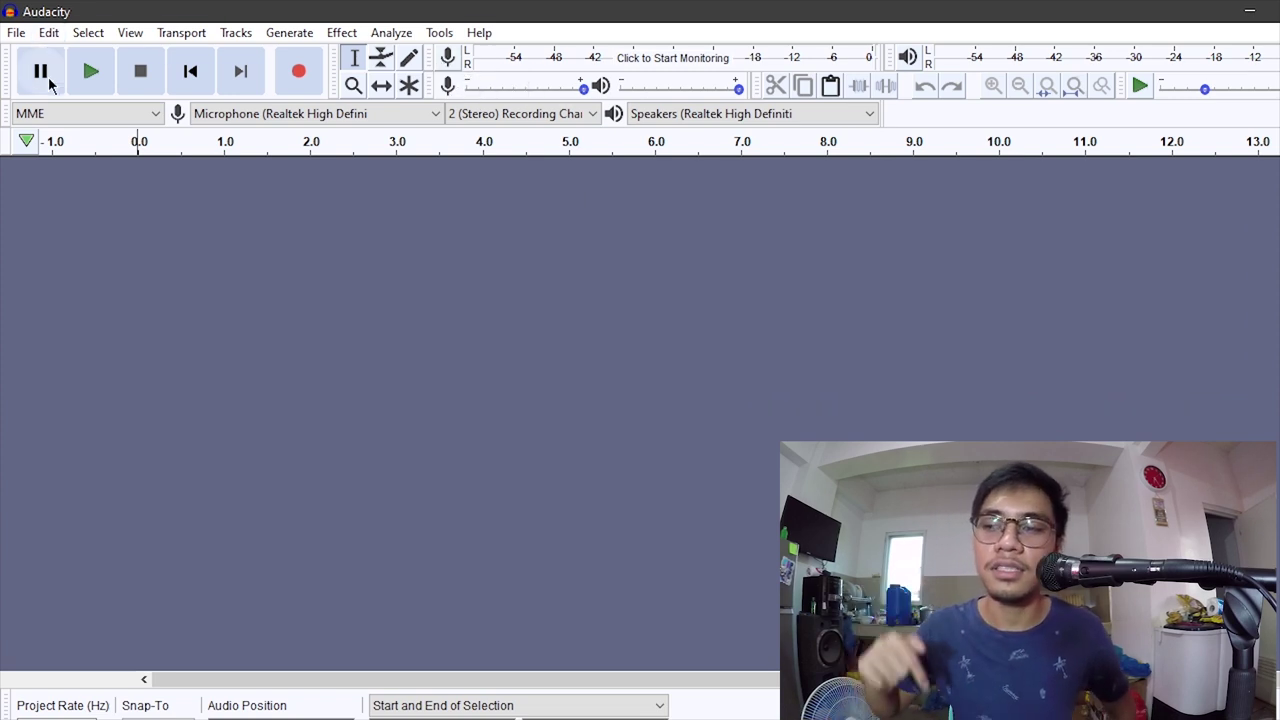
{"action": "left_click", "coordinate": [447, 57]}
{"action": "left_click", "coordinate": [465, 84]}
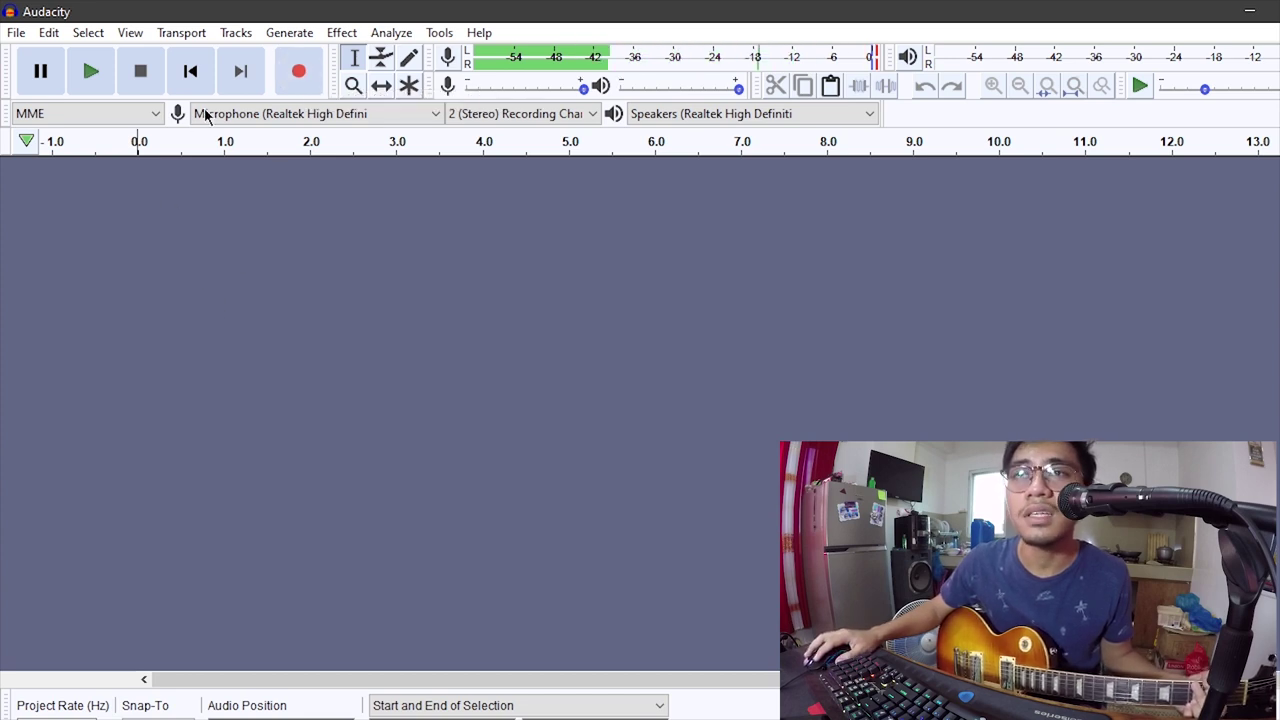
{"action": "left_click", "coordinate": [449, 58]}
{"action": "left_click", "coordinate": [482, 65]}
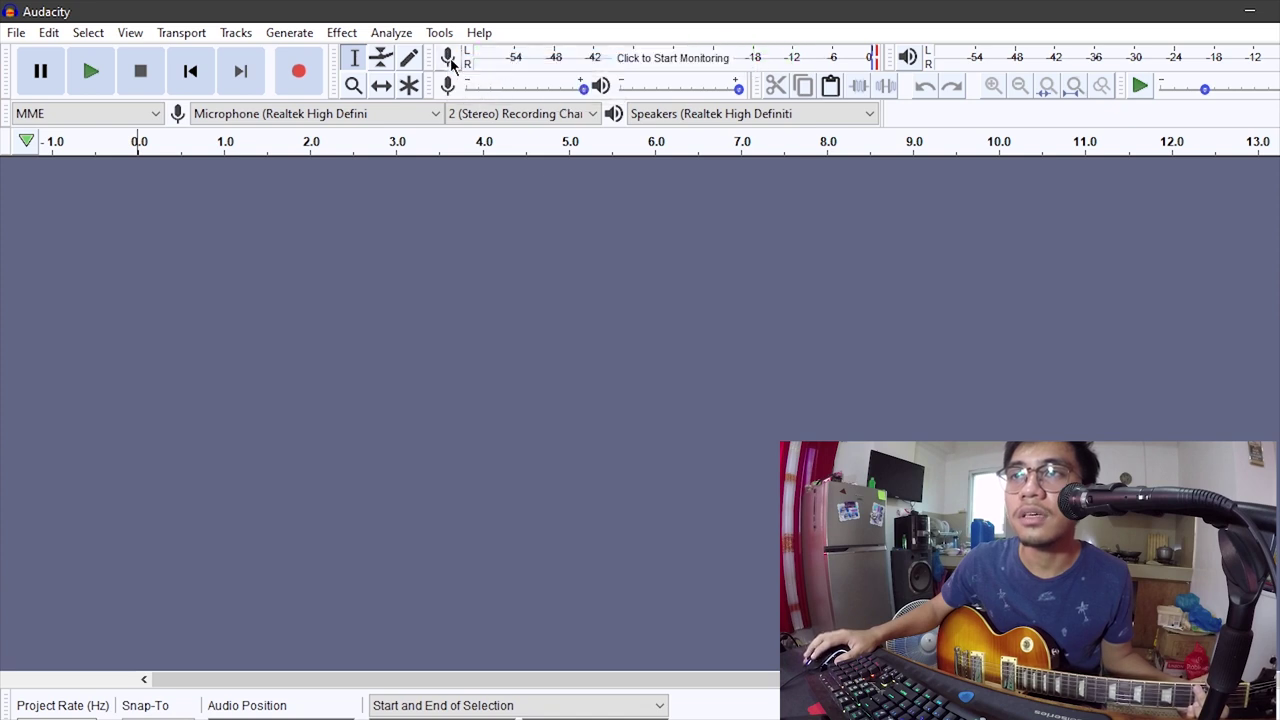
{"action": "left_click", "coordinate": [451, 63]}
{"action": "left_click", "coordinate": [480, 69]}
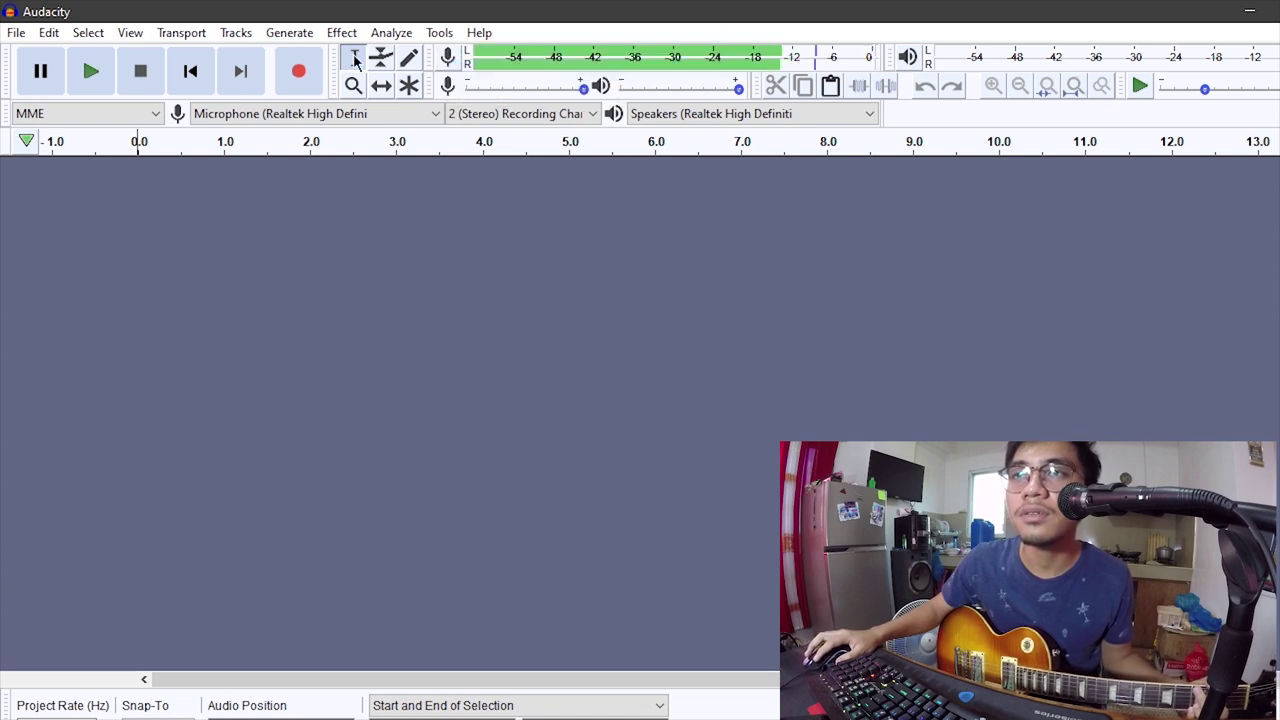
Record about 14.5 seconds of stereo test audio from the microphone input and return to the start of the clip.
{"action": "left_click", "coordinate": [298, 73]}
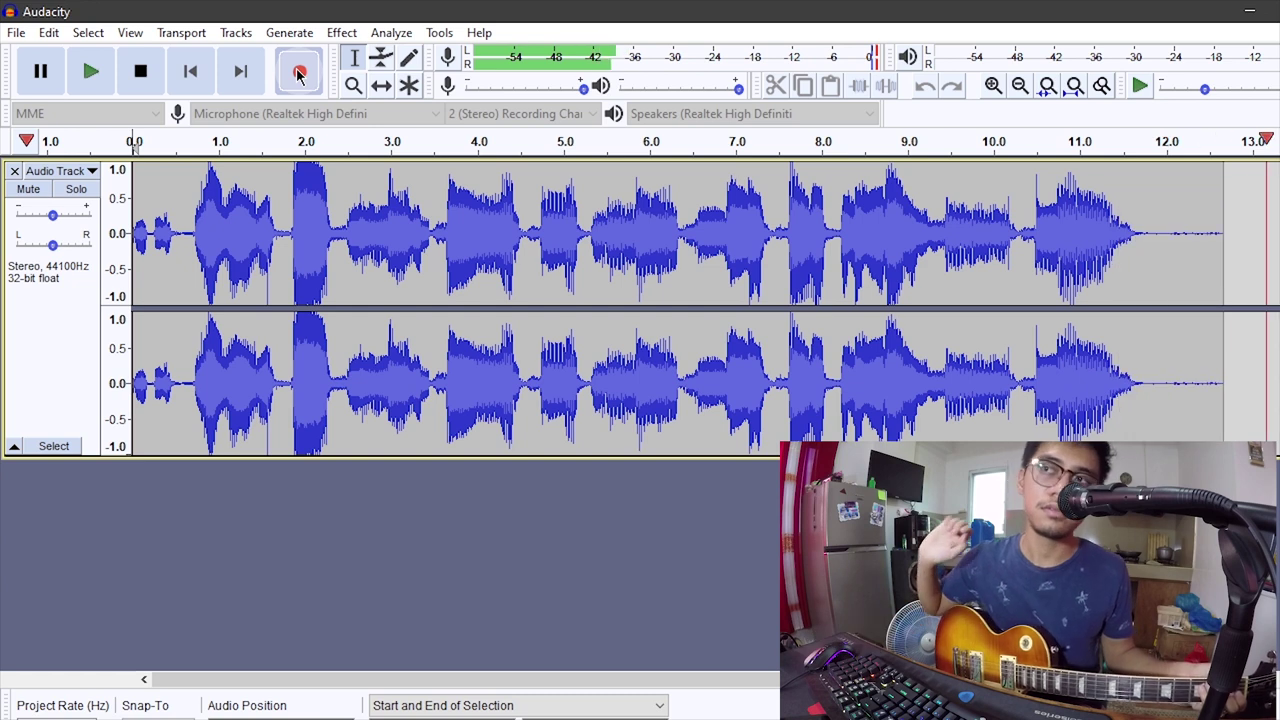
{"action": "key", "text": "space"}
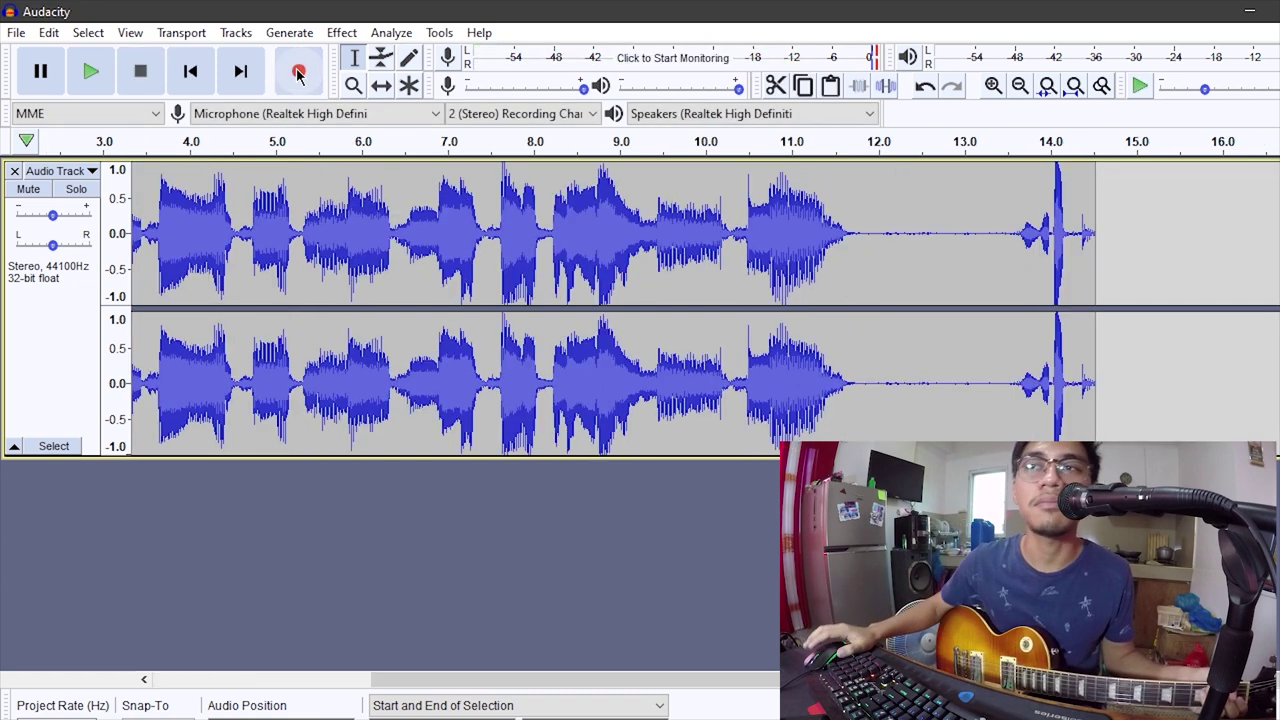
{"action": "left_click", "coordinate": [1018, 152]}
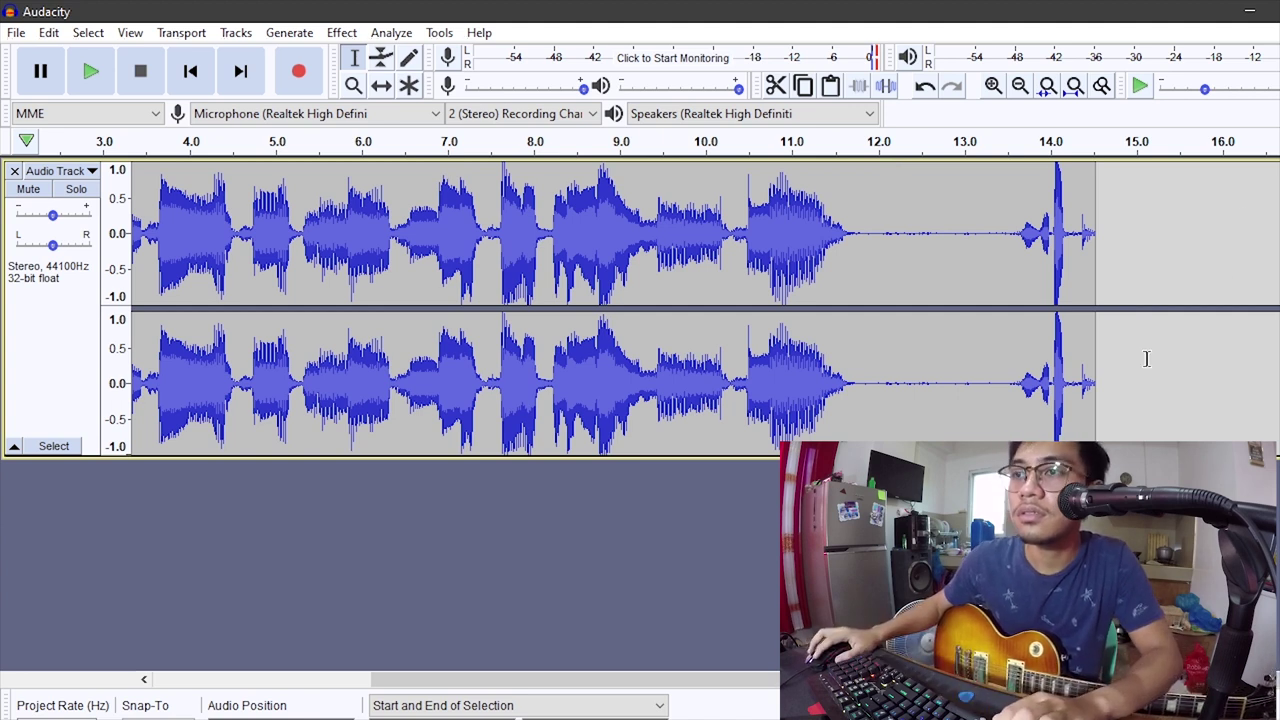
{"action": "left_click_drag", "start_coordinate": [703, 686], "coordinate": [480, 686]}
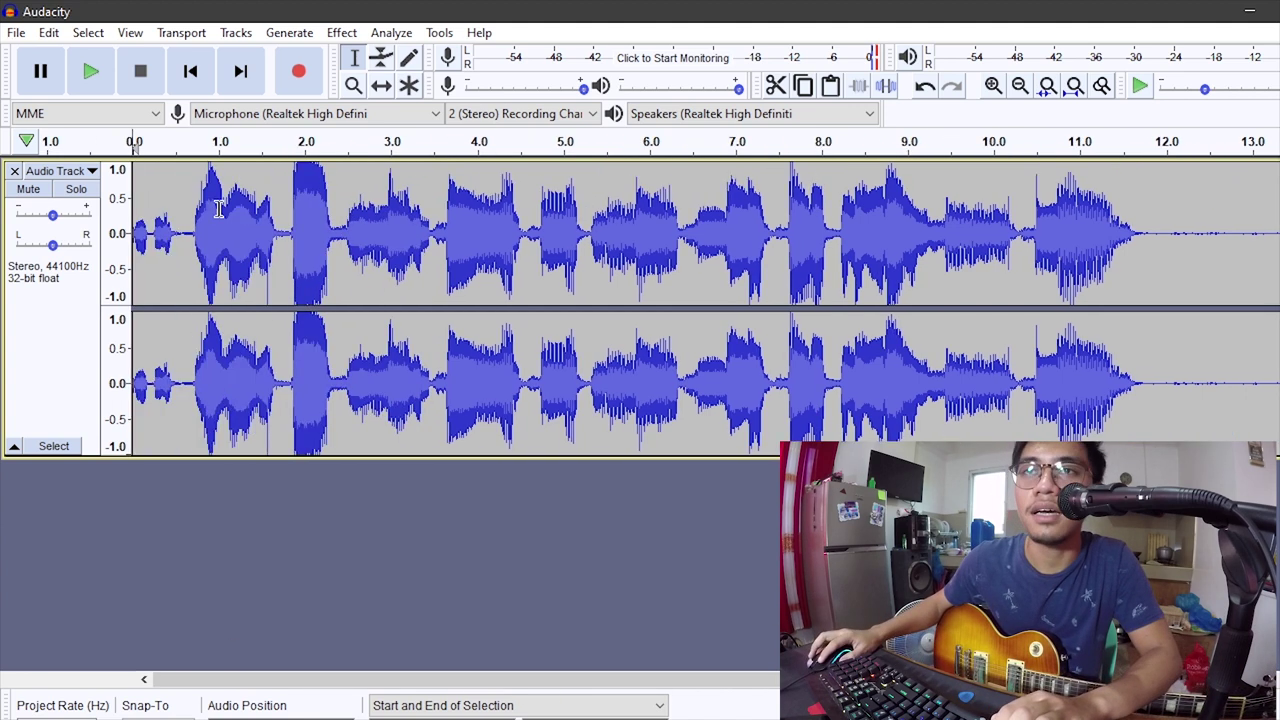
{"action": "left_click", "coordinate": [137, 145]}
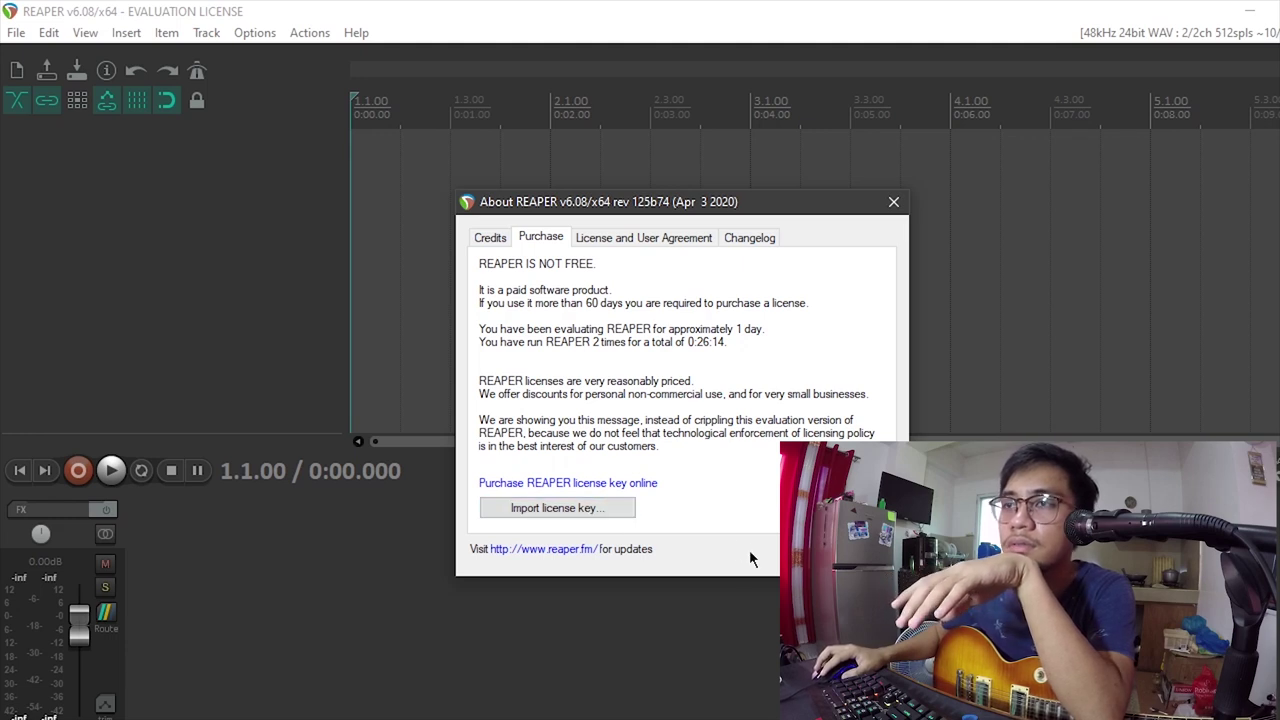
In REAPER, dismiss the evaluation license notice and insert a new track in the empty project.
{"action": "left_click_drag", "start_coordinate": [688, 203], "coordinate": [638, 207]}
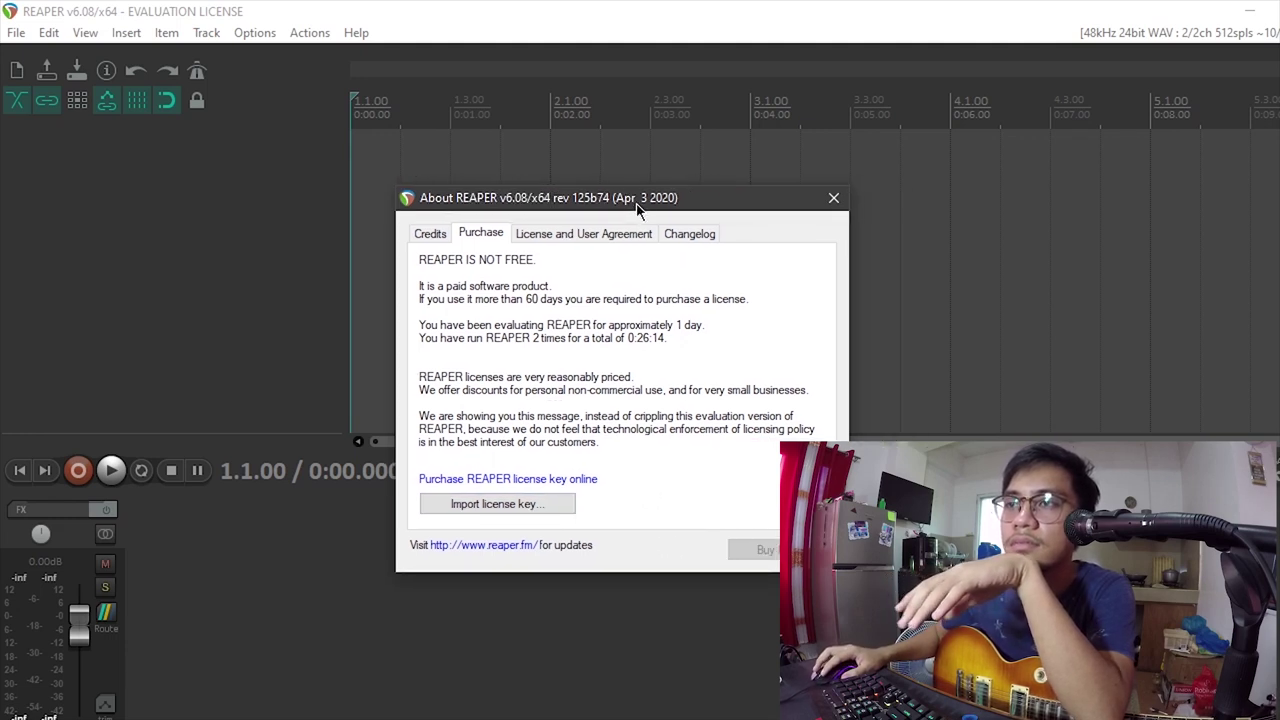
{"action": "left_click", "coordinate": [833, 197]}
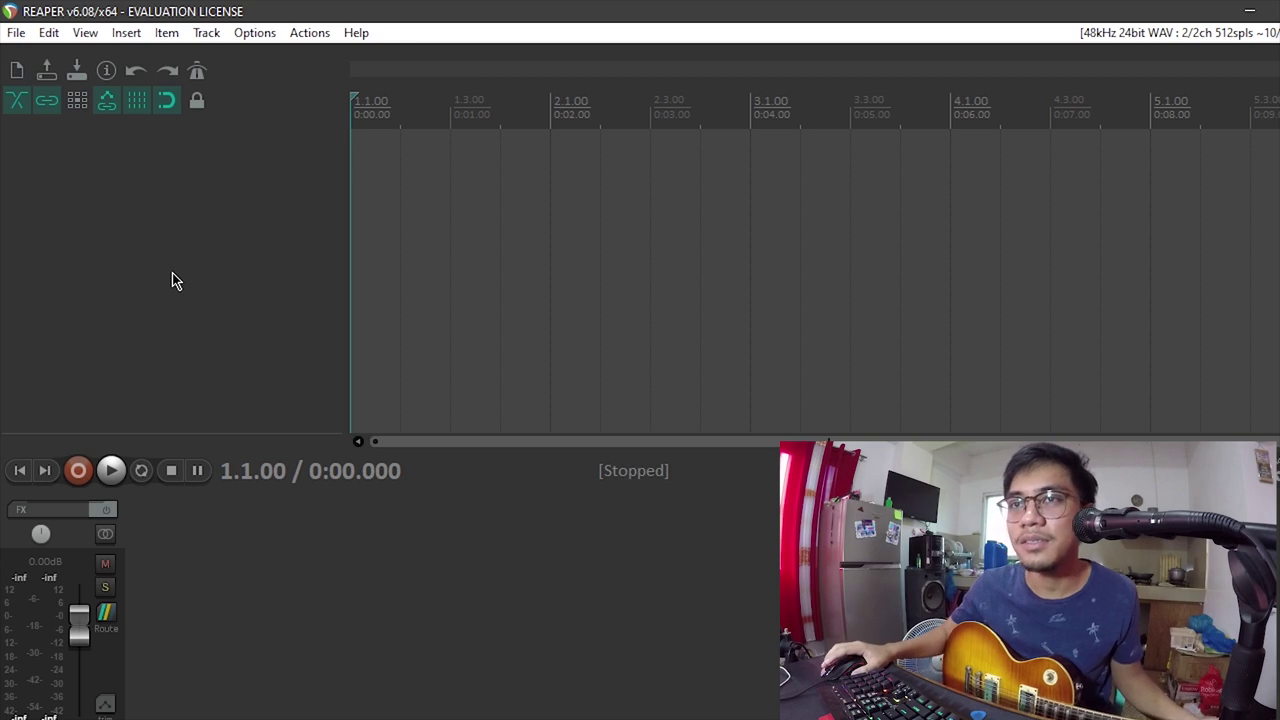
{"action": "right_click", "coordinate": [141, 211]}
{"action": "left_click", "coordinate": [146, 177]}
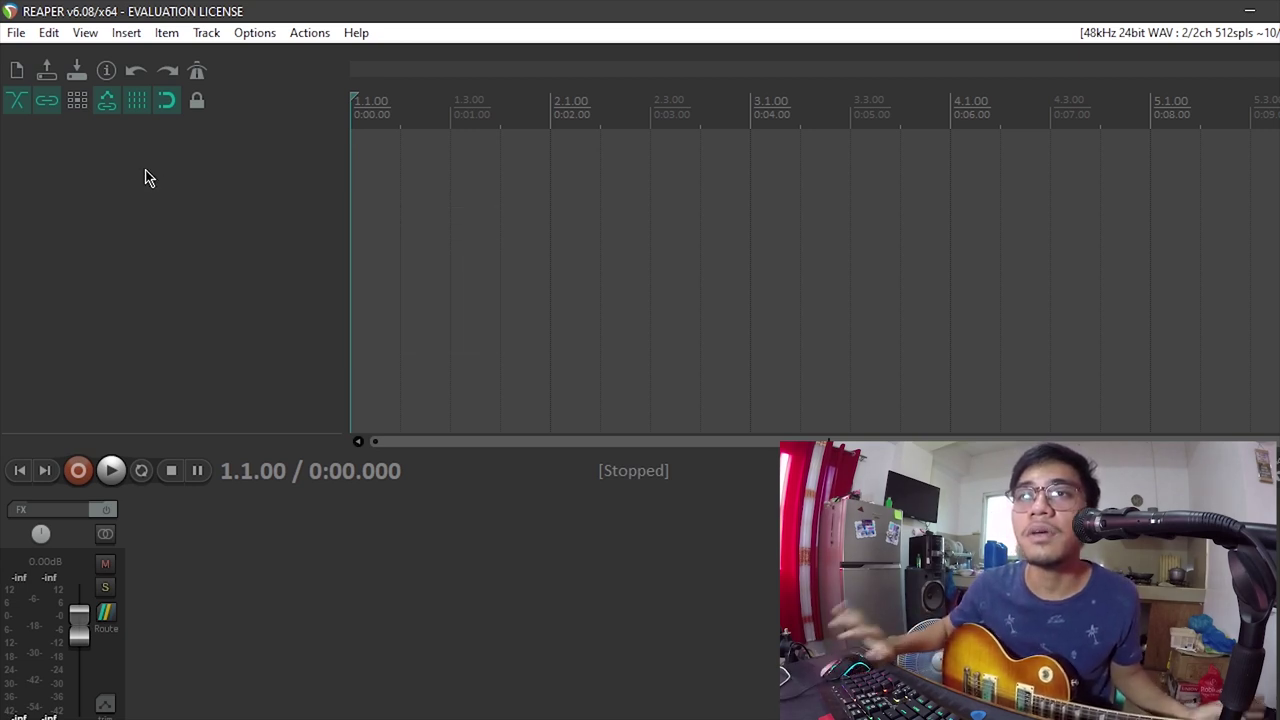
{"action": "right_click", "coordinate": [122, 288]}
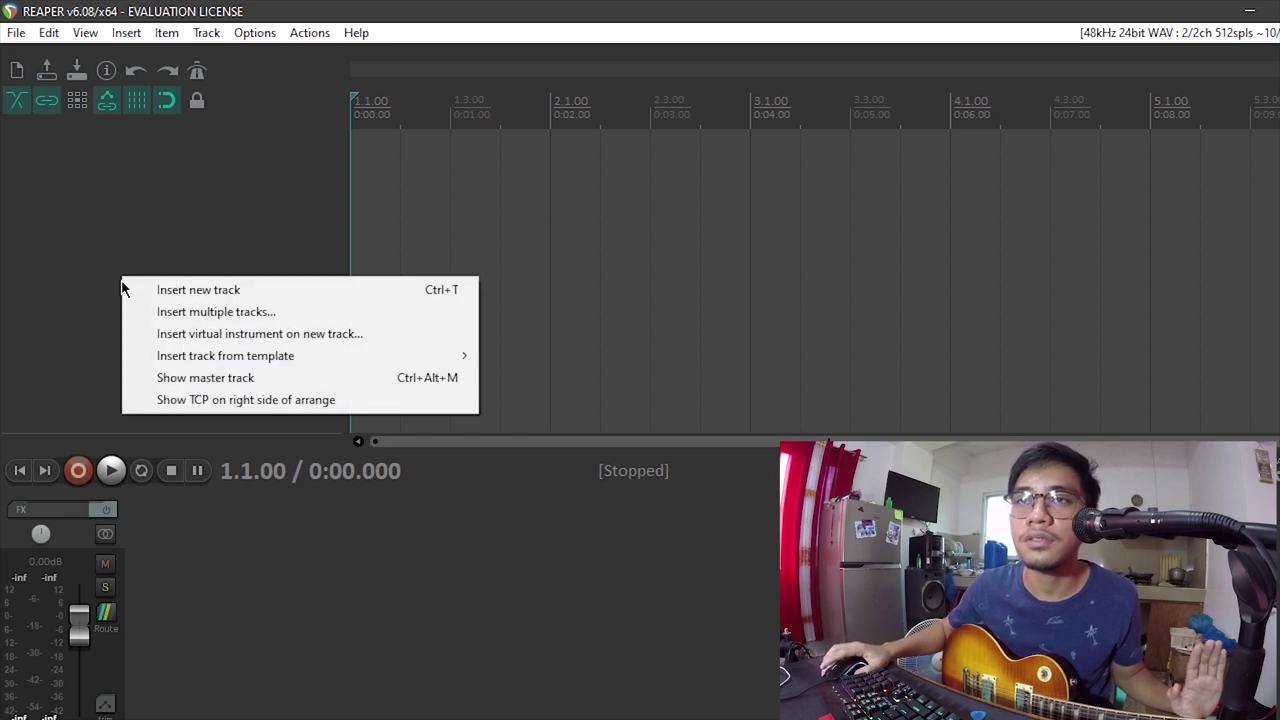
{"action": "left_click", "coordinate": [187, 292]}
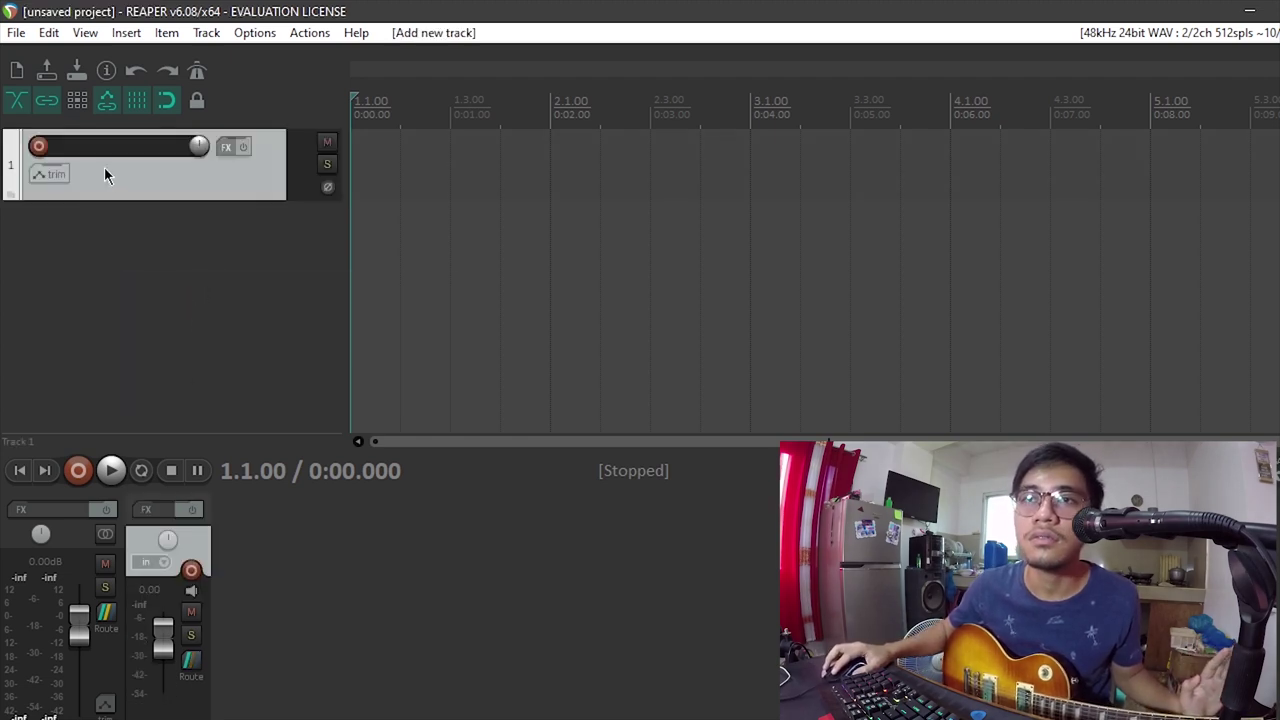
Arm track 1 for recording and switch its record monitoring off.
{"action": "left_click", "coordinate": [39, 148]}
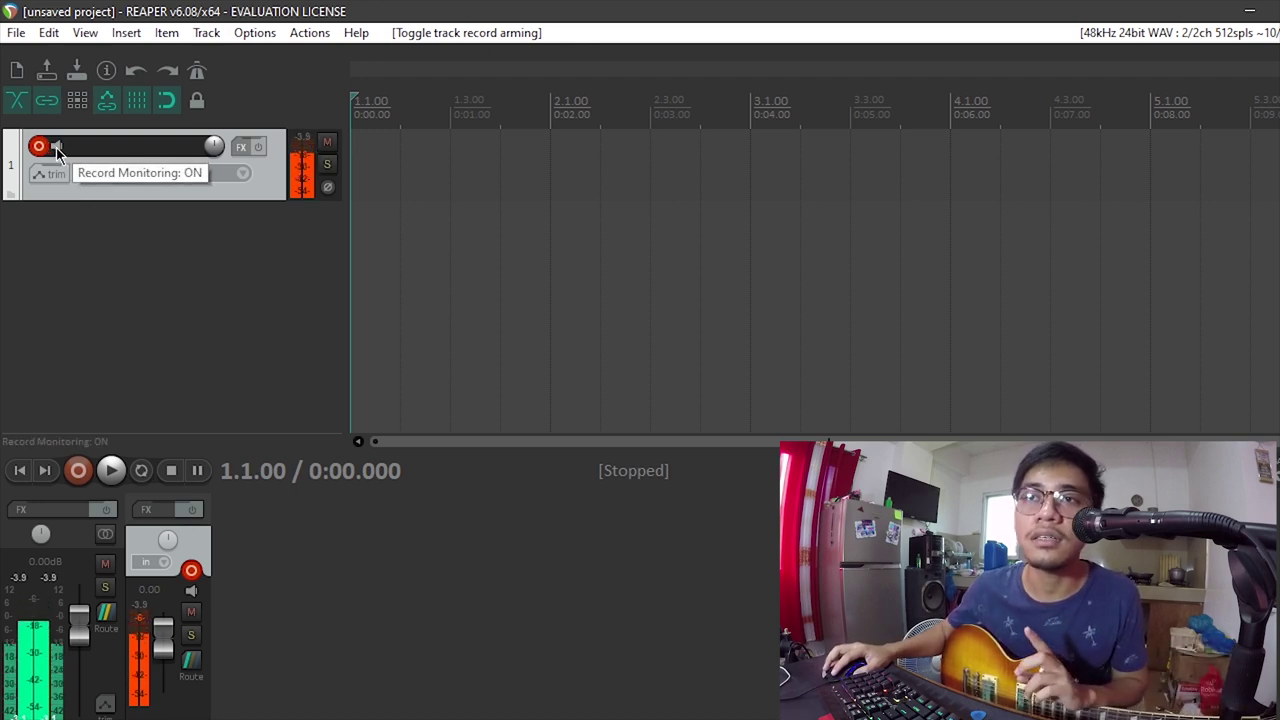
{"action": "left_click", "coordinate": [57, 148]}
{"action": "left_click", "coordinate": [59, 150]}
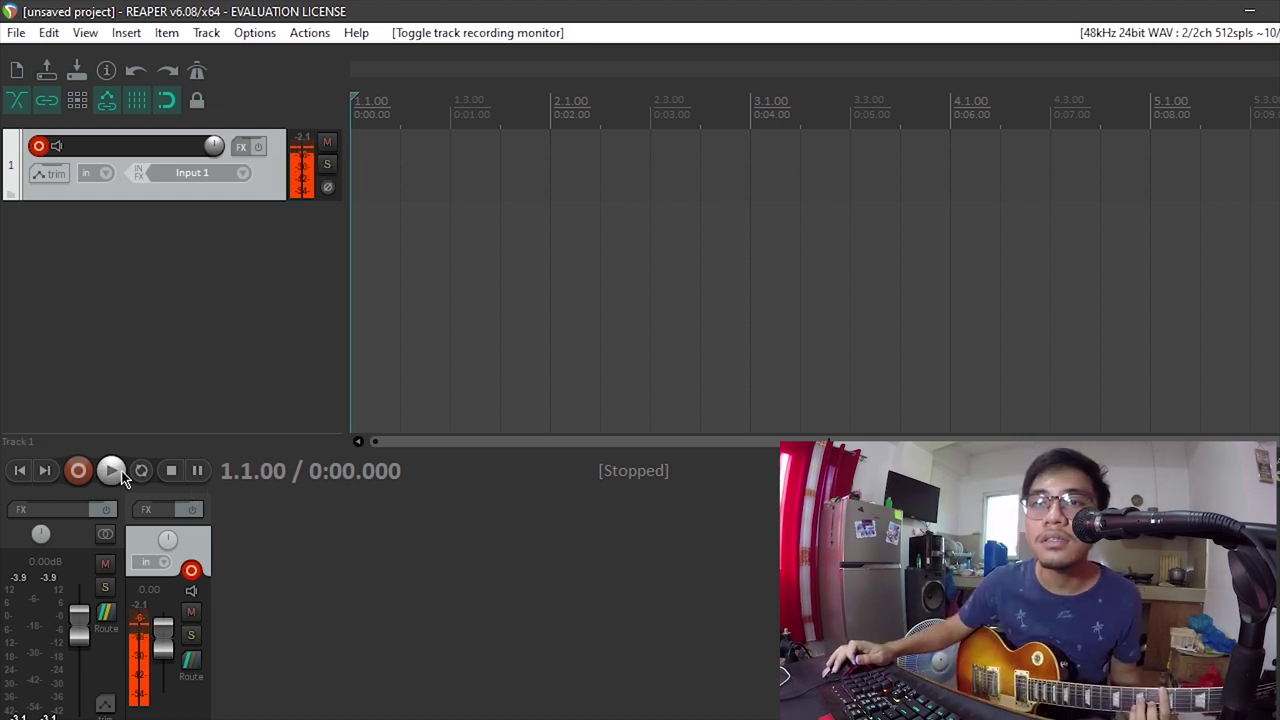
Record a guitar take of about 15 seconds on track 1 and play the start of it back.
{"action": "left_click", "coordinate": [80, 472]}
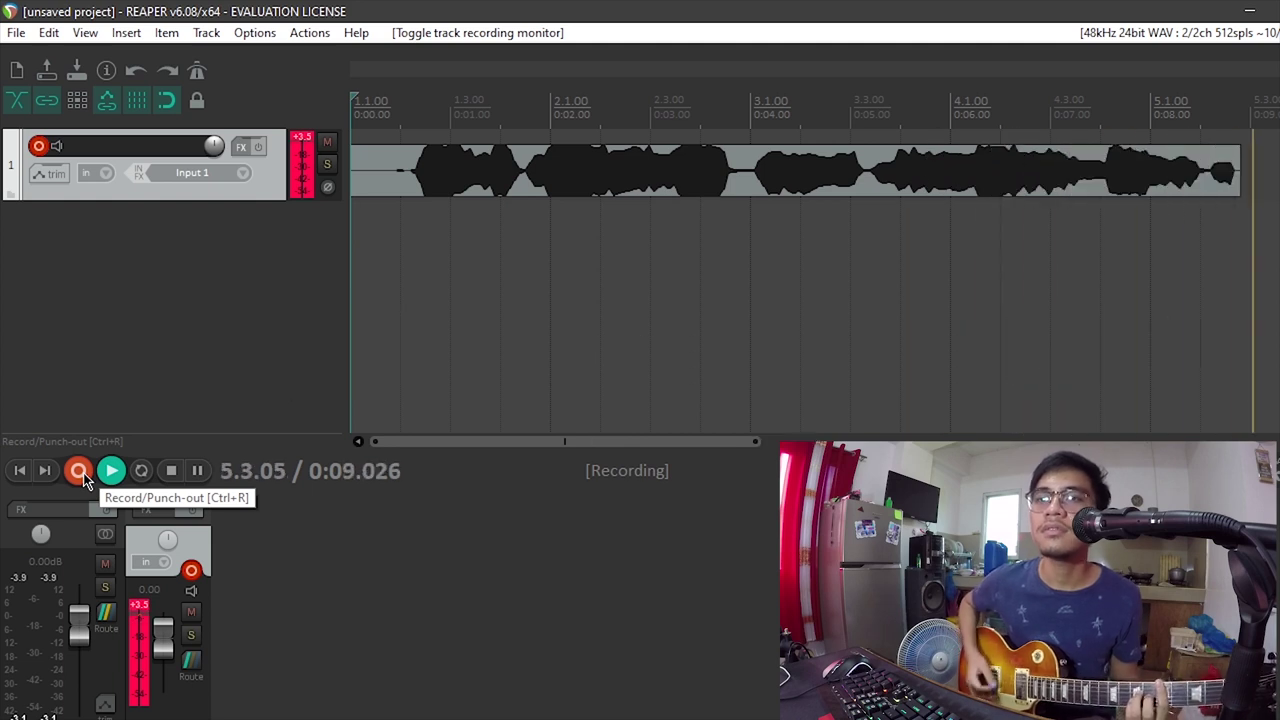
{"action": "left_click", "coordinate": [79, 470]}
{"action": "left_click_drag", "start_coordinate": [724, 439], "coordinate": [400, 438]}
{"action": "key", "text": "space"}
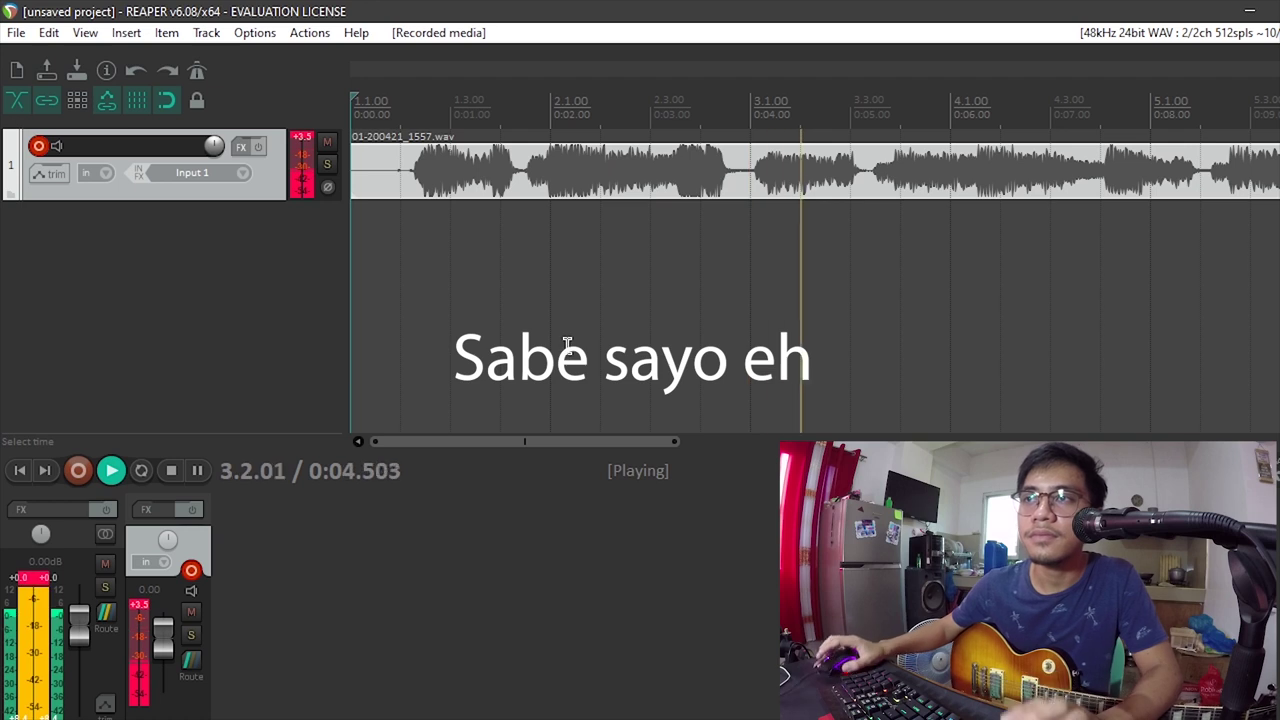
{"action": "key", "text": "space"}
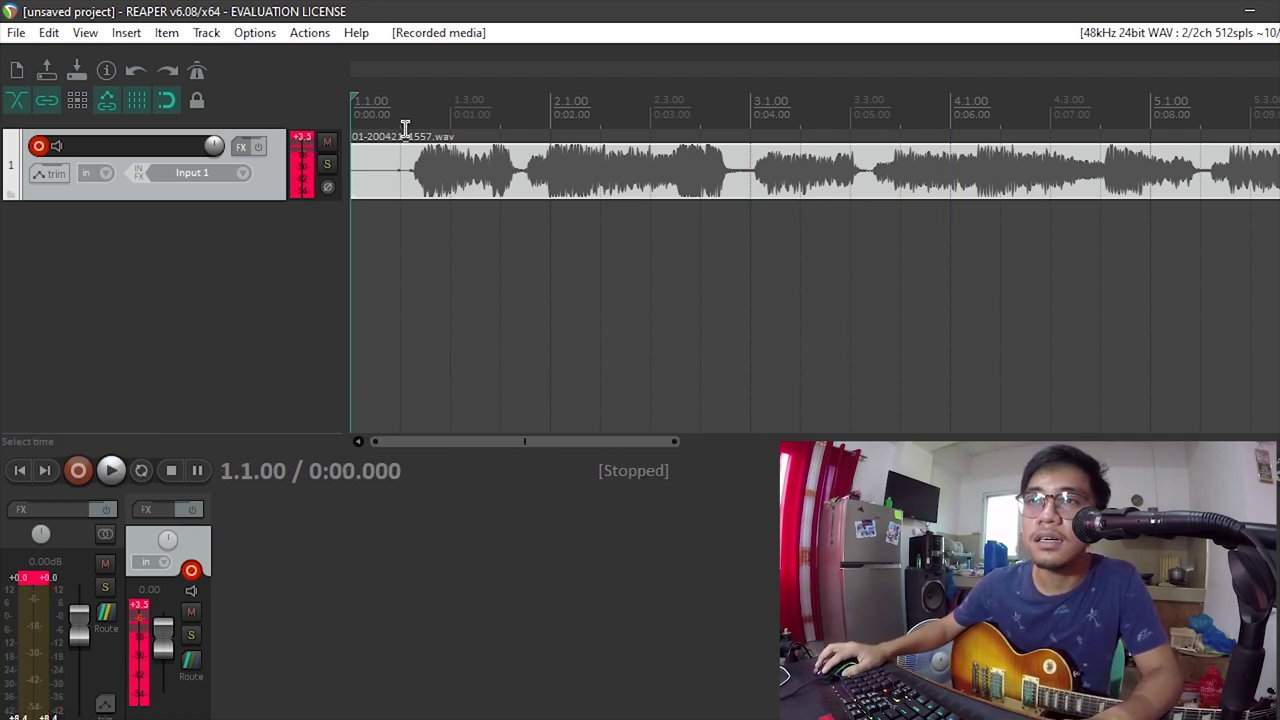
Open track 1's effects chain and list all available plugins in the effect browser.
{"action": "left_click", "coordinate": [261, 148]}
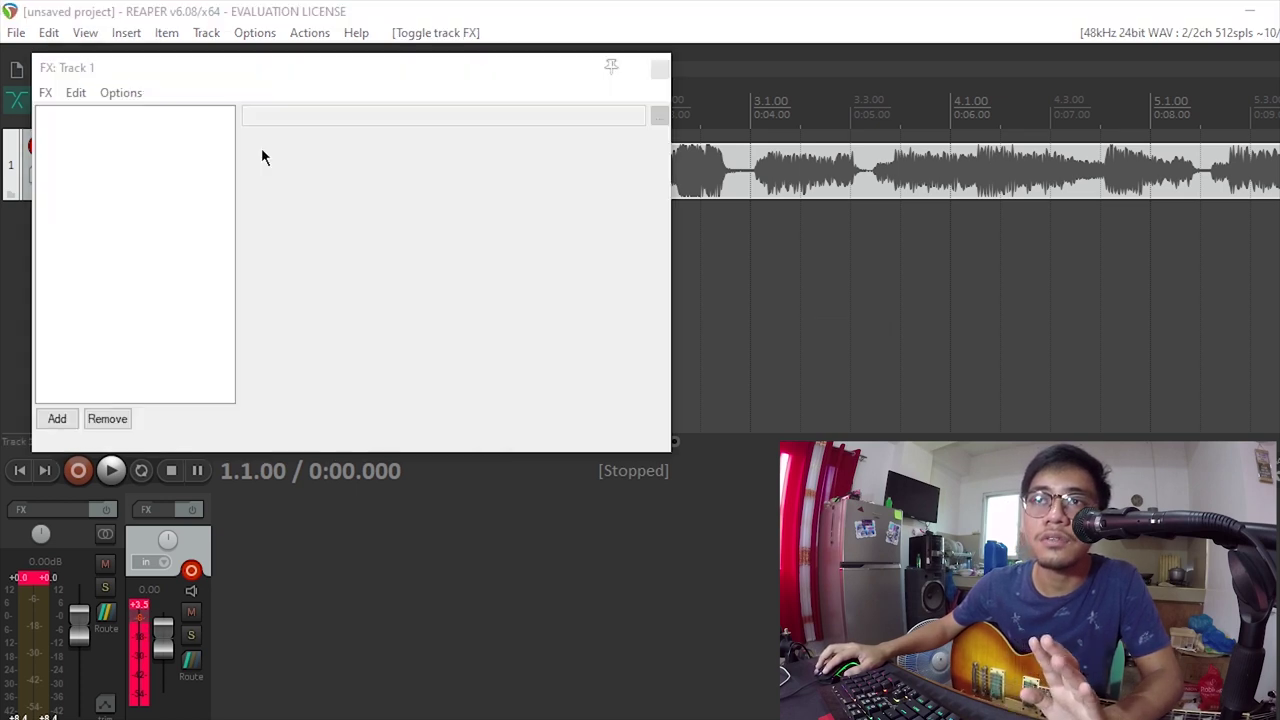
{"action": "left_click", "coordinate": [690, 423]}
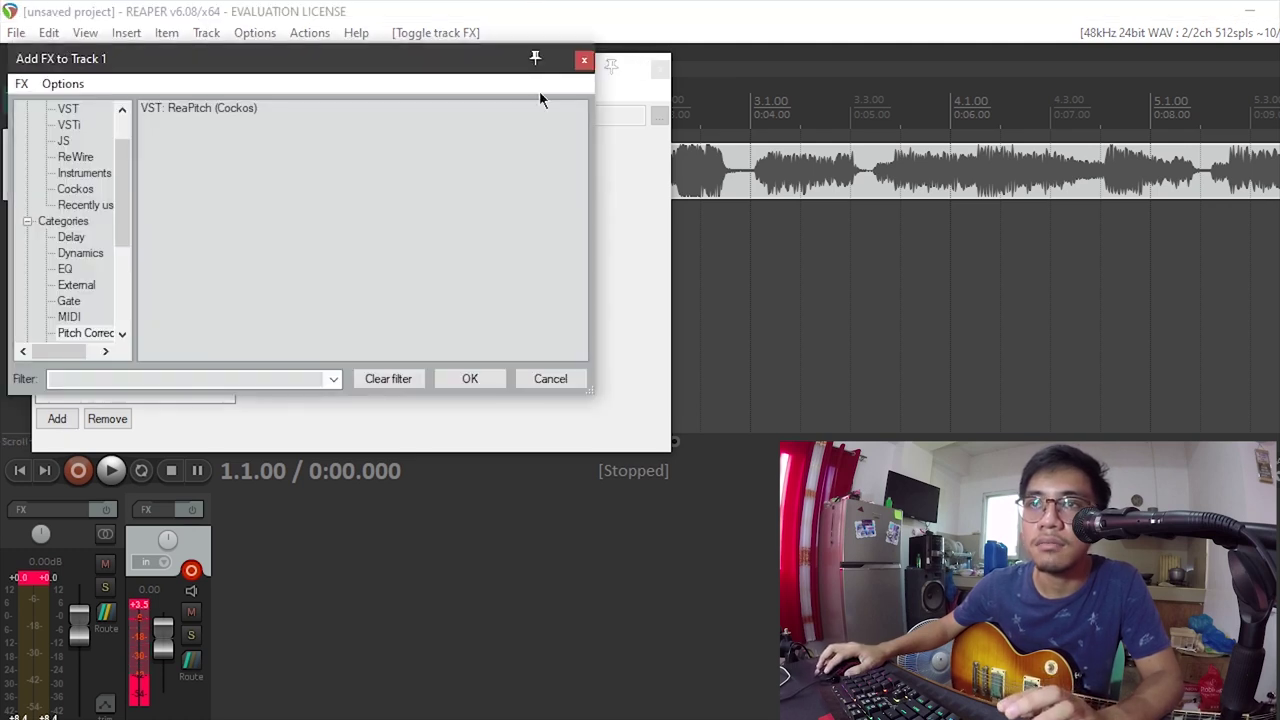
{"action": "left_click", "coordinate": [585, 61]}
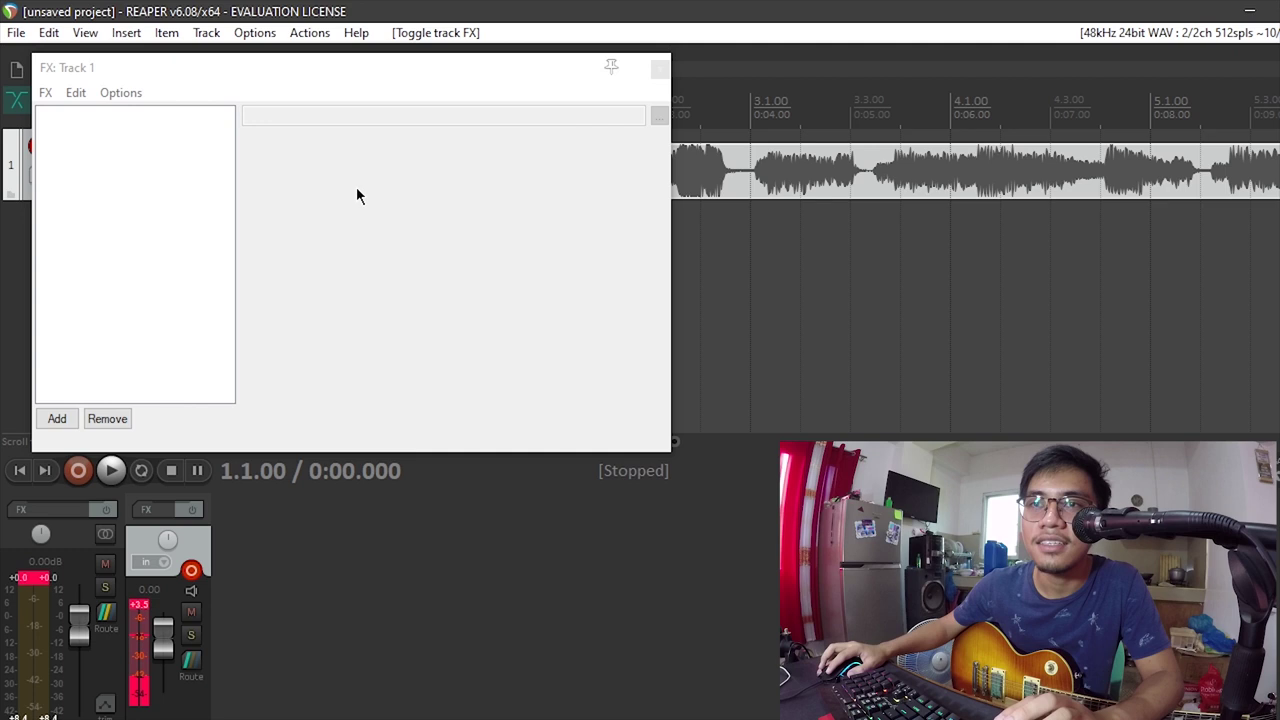
{"action": "left_click", "coordinate": [56, 419]}
{"action": "scroll", "coordinate": [122, 190], "scroll_direction": "up", "scroll_amount": 3}
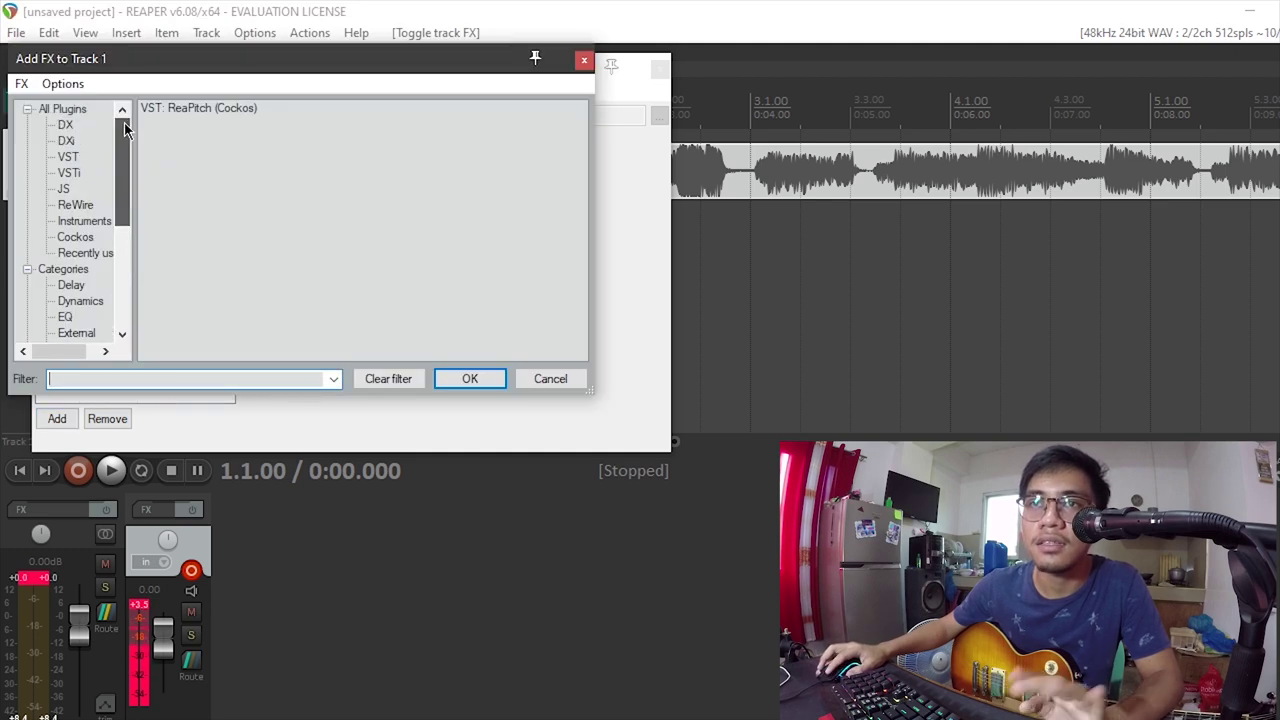
{"action": "left_click", "coordinate": [62, 109]}
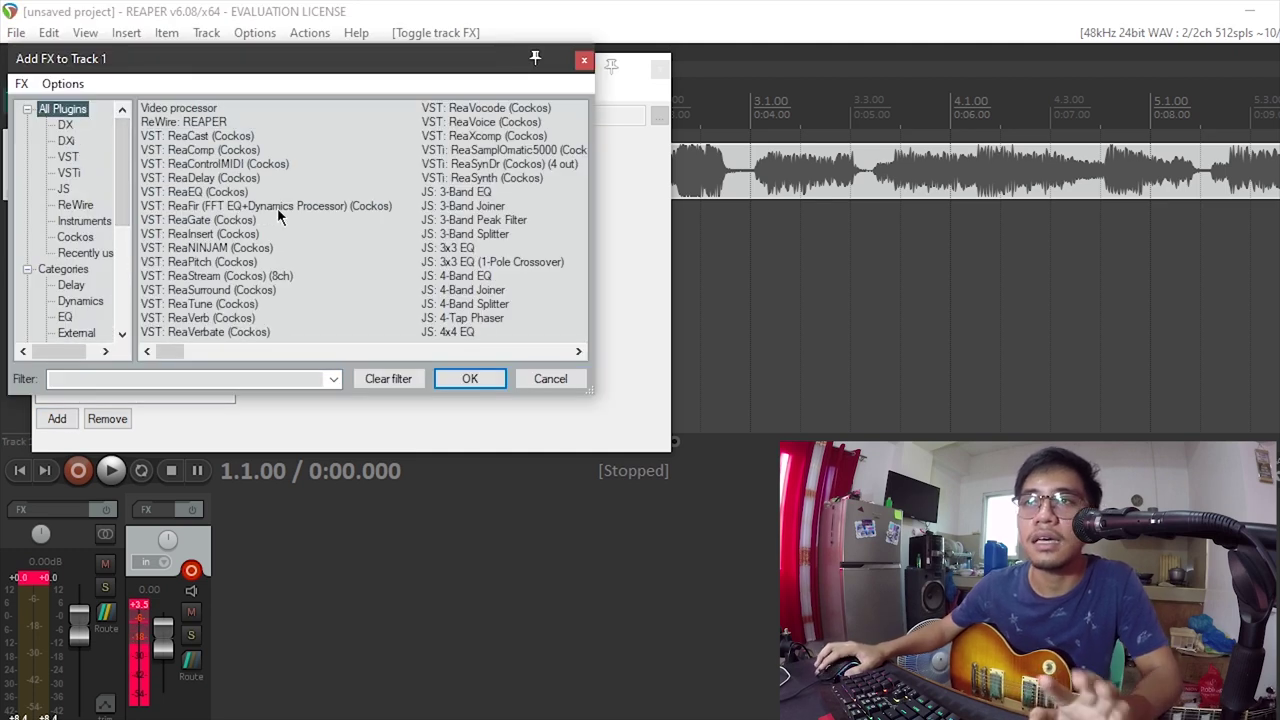
Find JS: Distortion (Fuzz) among the plugins and add it to track 1.
{"action": "scroll", "coordinate": [278, 236], "scroll_direction": "down", "scroll_amount": 1}
{"action": "scroll", "coordinate": [255, 220], "scroll_direction": "down", "scroll_amount": 1}
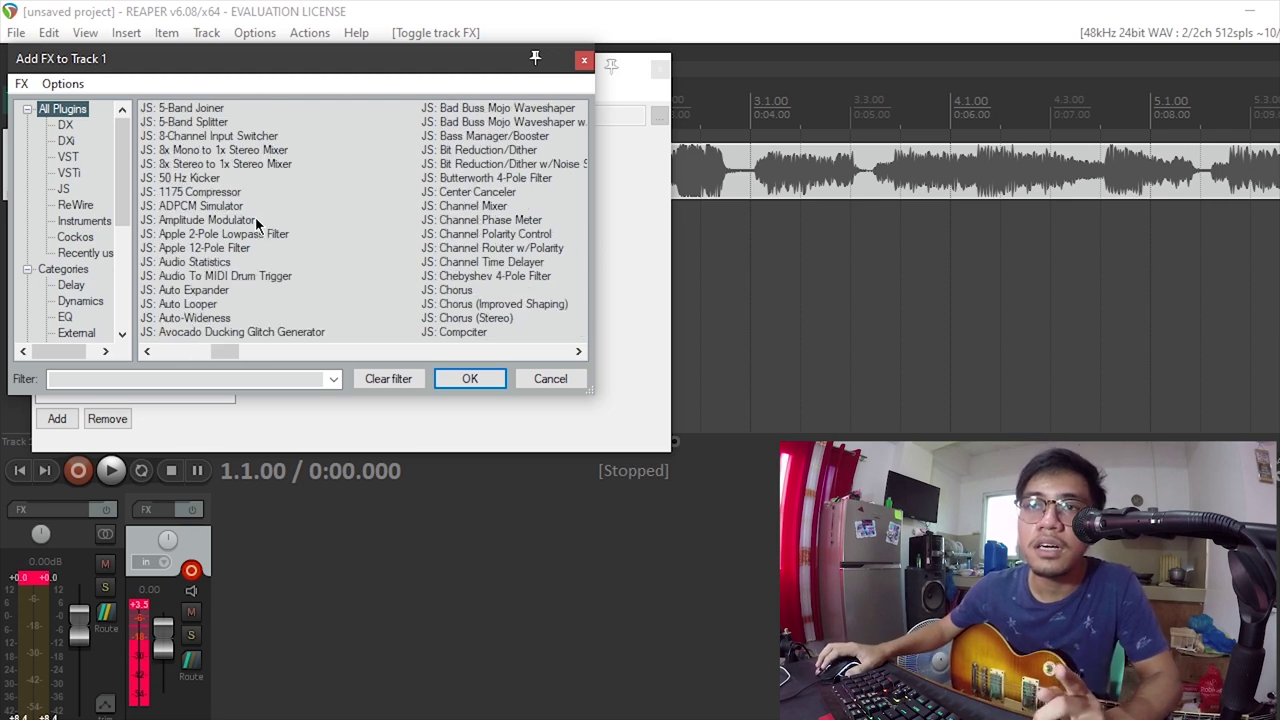
{"action": "scroll", "coordinate": [255, 220], "scroll_direction": "down", "scroll_amount": 1}
{"action": "scroll", "coordinate": [255, 220], "scroll_direction": "down", "scroll_amount": 1}
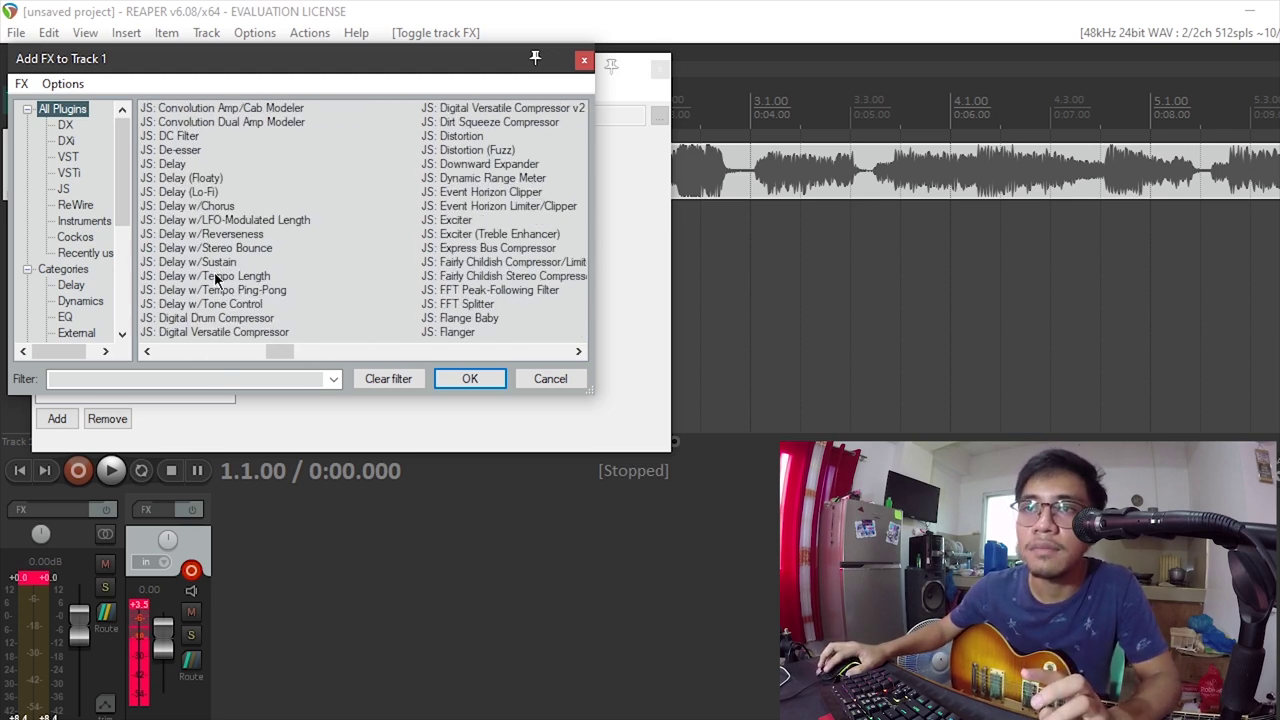
{"action": "left_click", "coordinate": [215, 278]}
{"action": "left_click", "coordinate": [225, 261]}
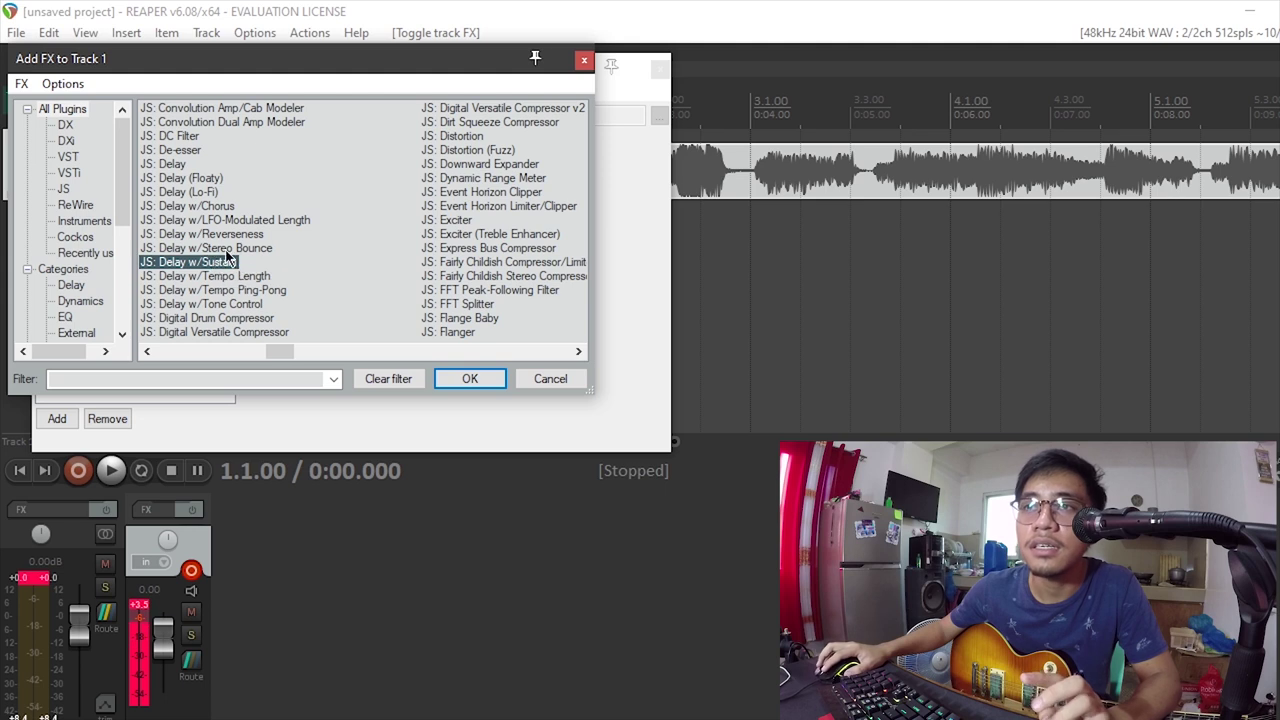
{"action": "left_click", "coordinate": [465, 150]}
{"action": "left_click", "coordinate": [471, 152]}
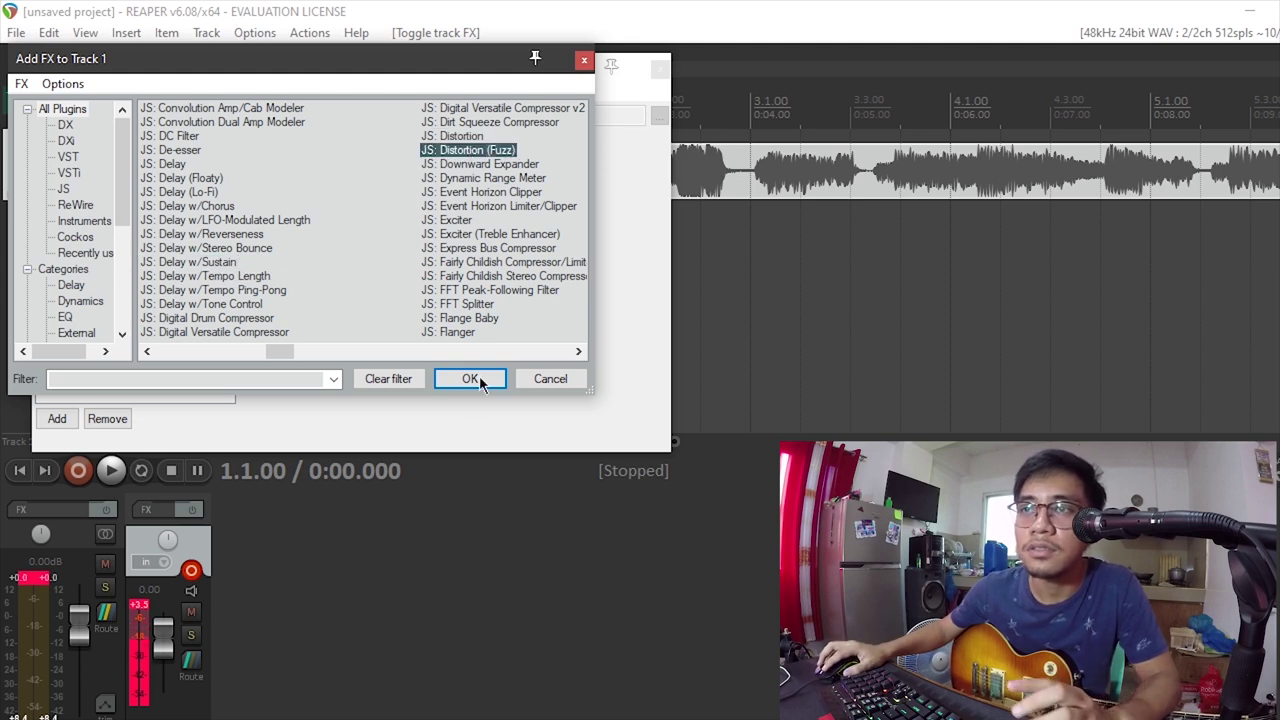
{"action": "left_click", "coordinate": [462, 382]}
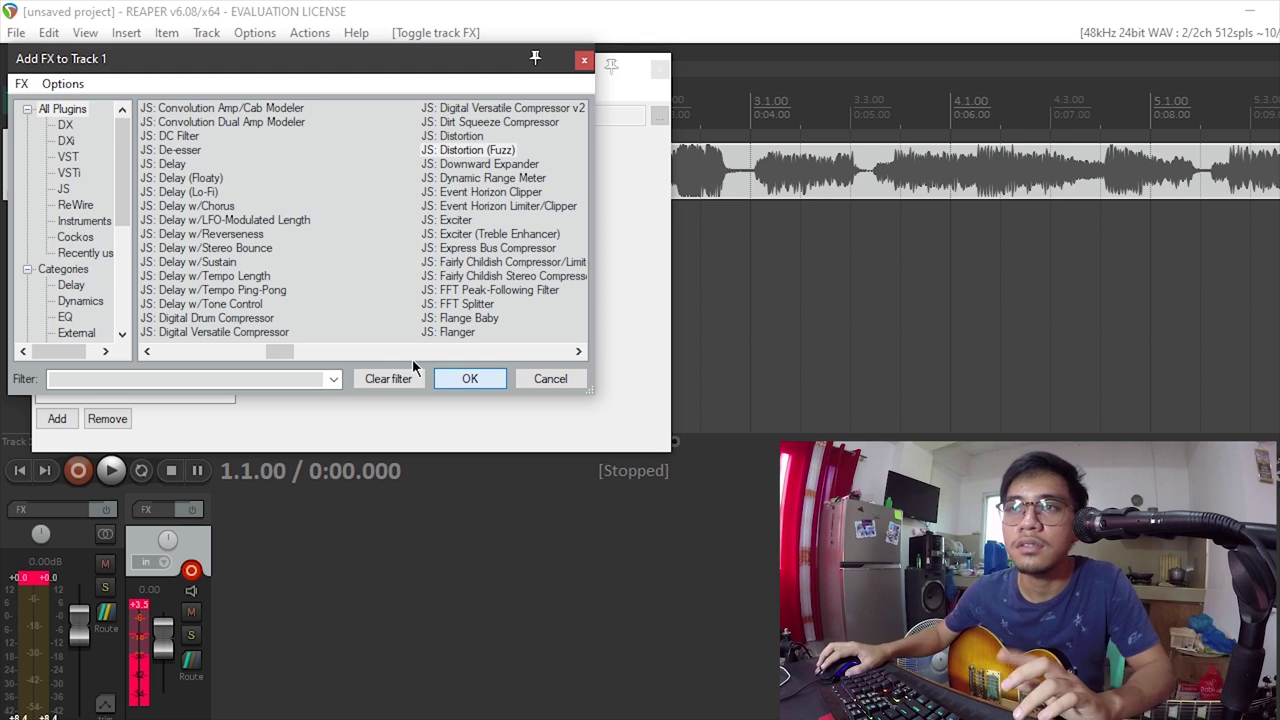
Play the take while setting the fuzz Shape to 135 and Hard Limit to -10 dB, and replay its beginning.
{"action": "key", "text": "space"}
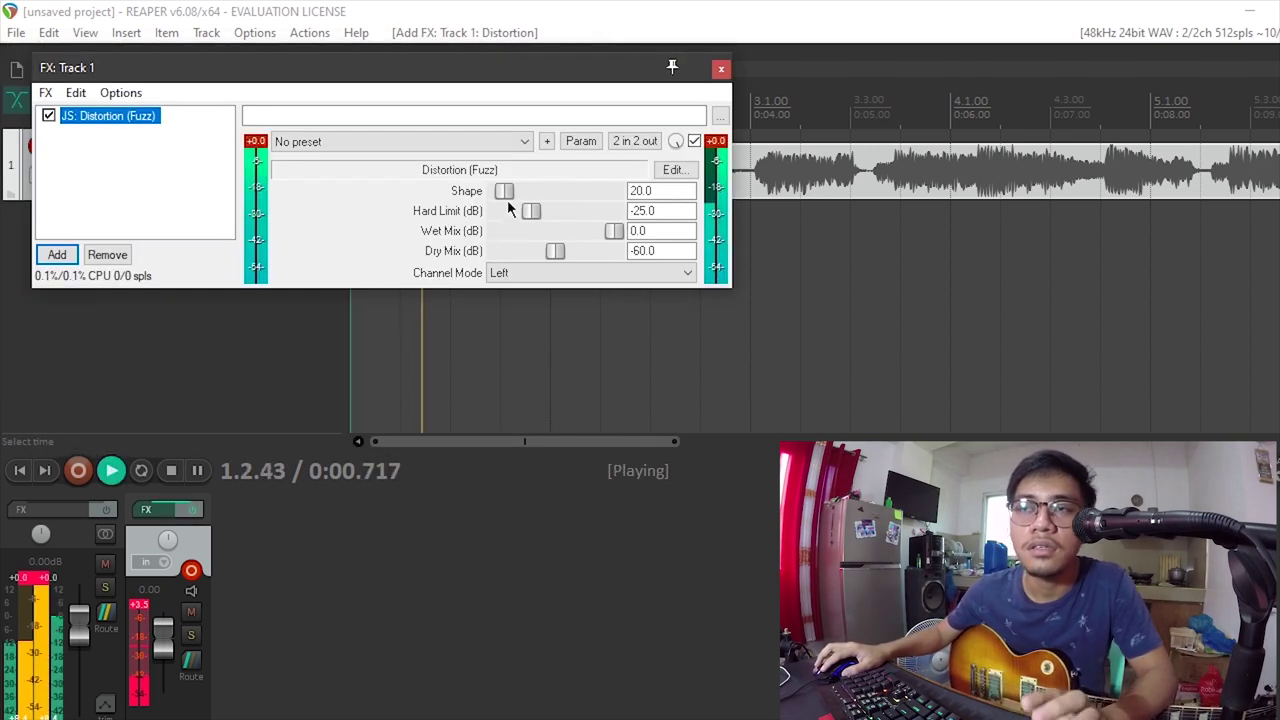
{"action": "left_click_drag", "start_coordinate": [503, 190], "coordinate": [545, 212]}
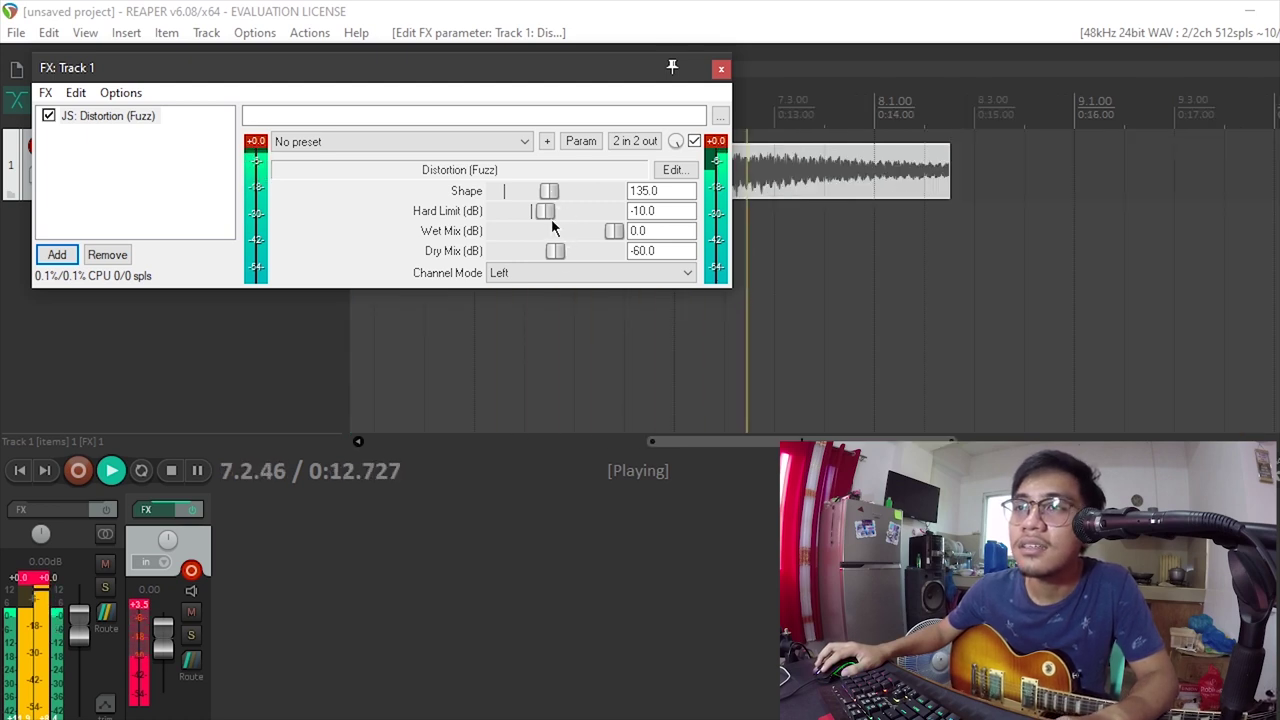
{"action": "key", "text": "space"}
{"action": "key", "text": "space"}
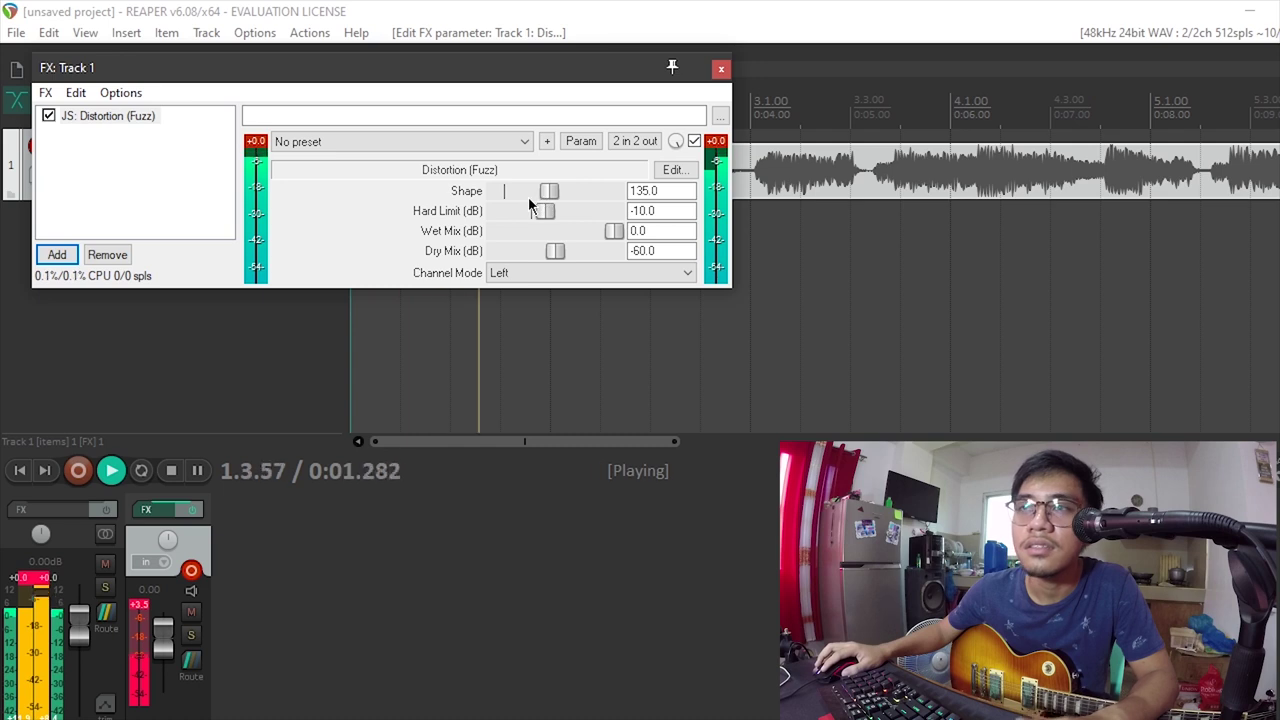
{"action": "key", "text": "space"}
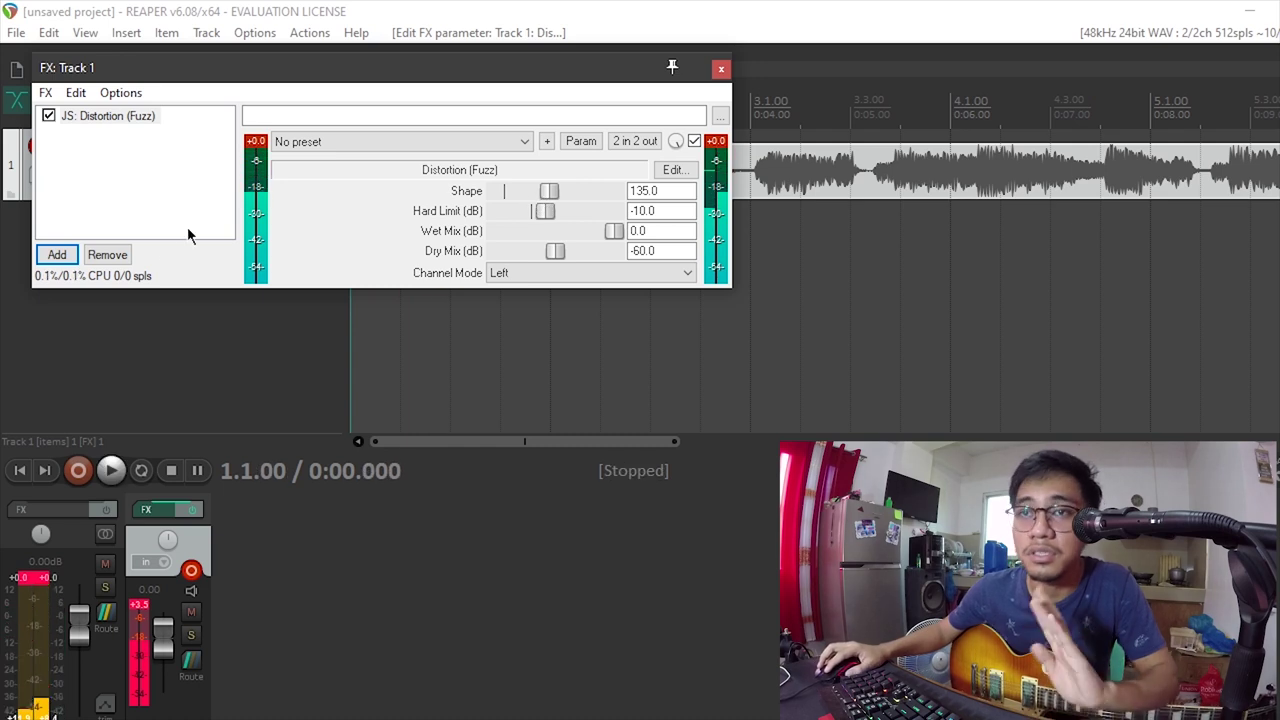
Replace the fuzz effect on track 1 with JS: Flanger and start playback.
{"action": "left_click", "coordinate": [120, 258]}
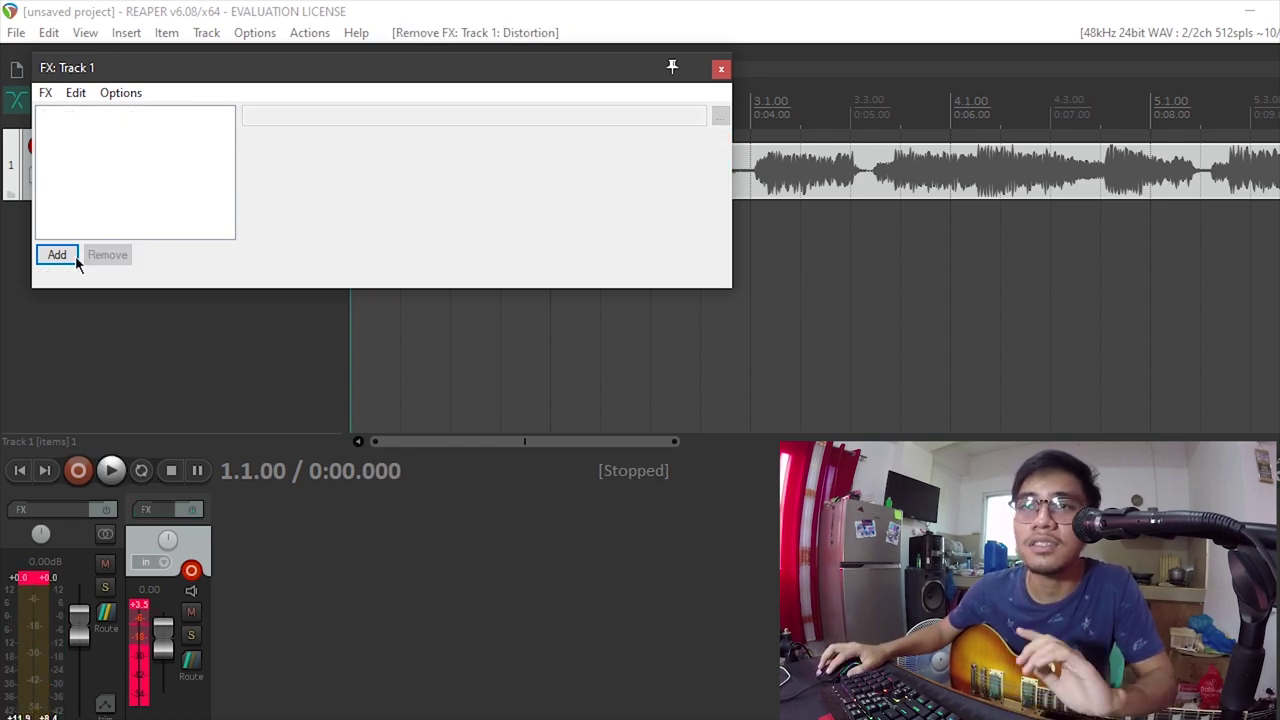
{"action": "left_click", "coordinate": [71, 259]}
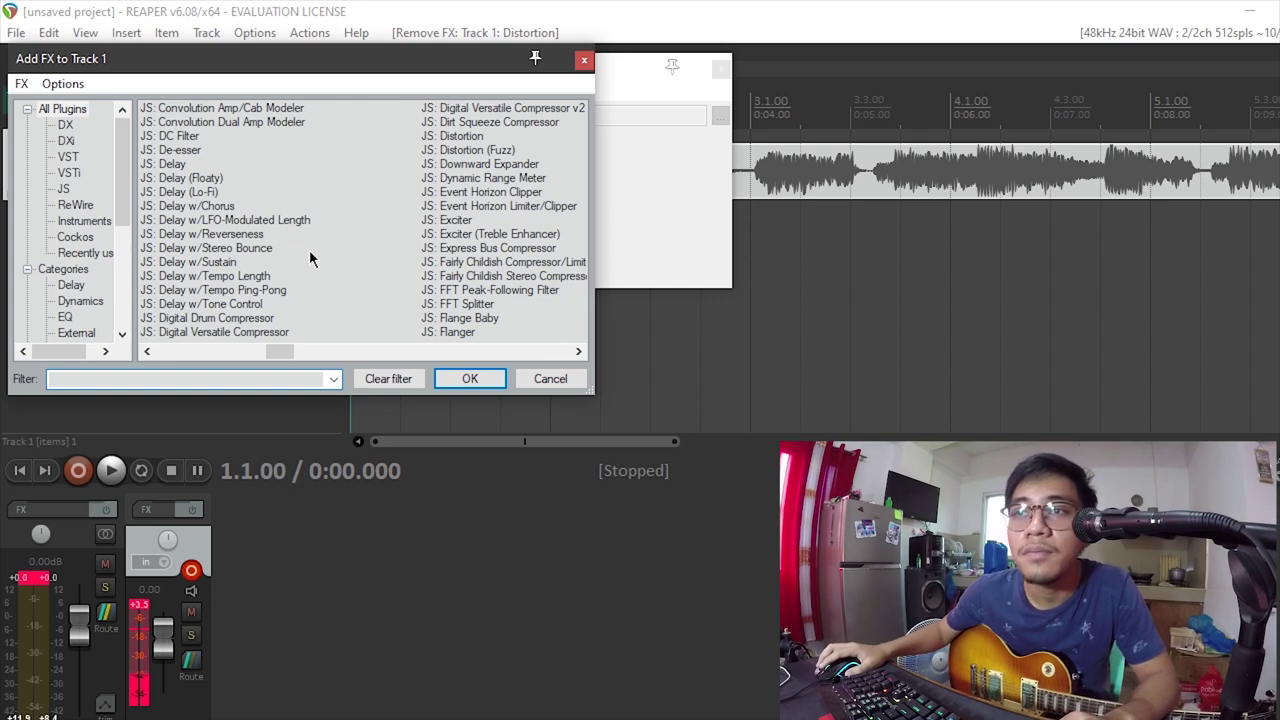
{"action": "left_click", "coordinate": [455, 331]}
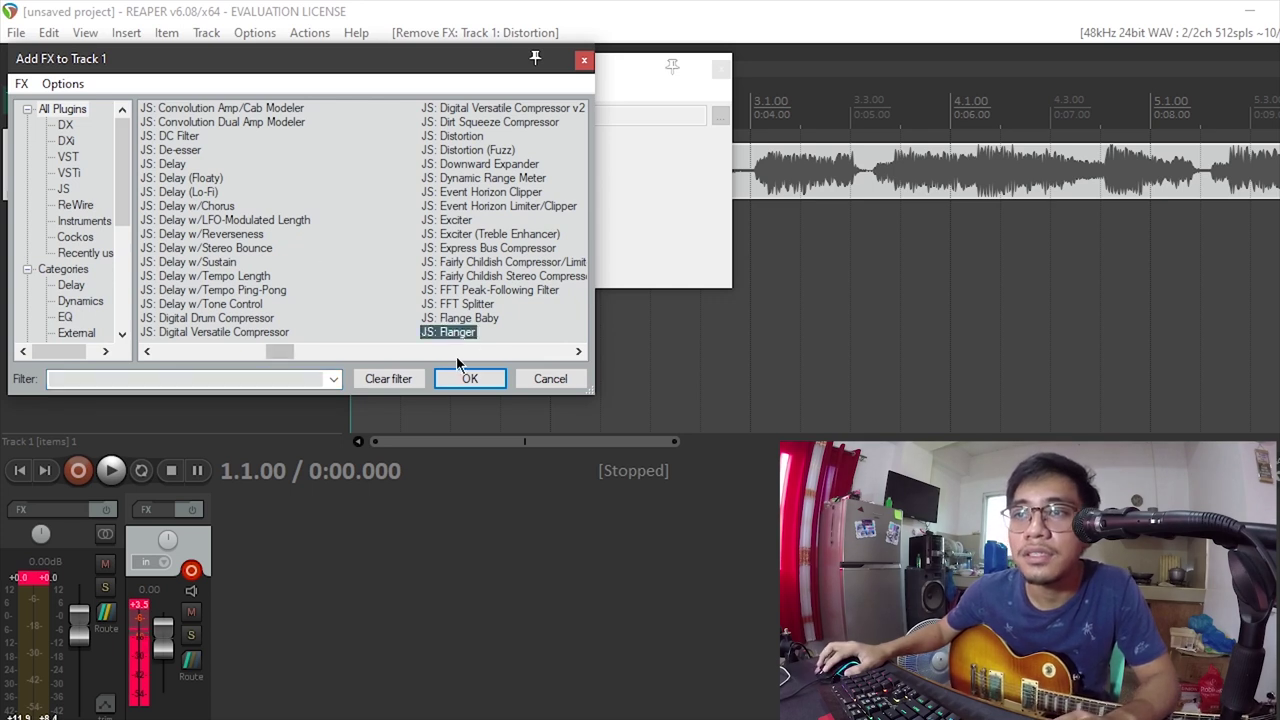
{"action": "left_click", "coordinate": [468, 378]}
{"action": "key", "text": "space"}
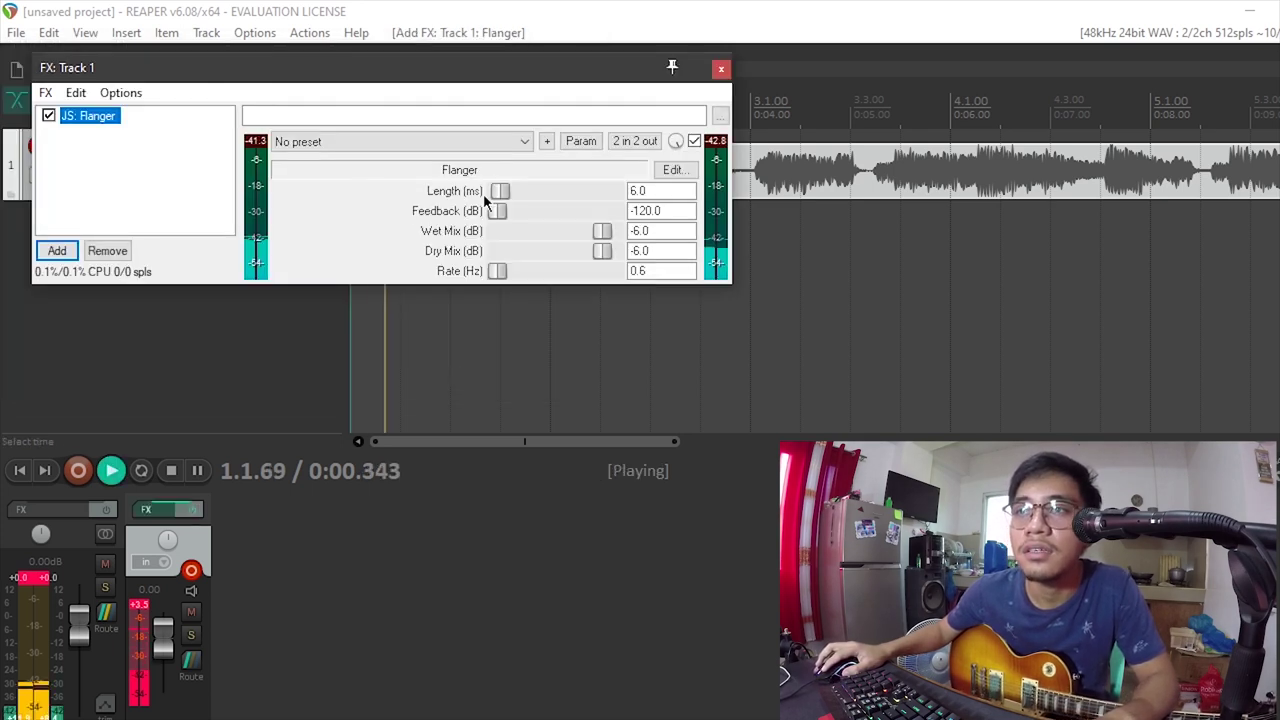
Set the flanger's Feedback to -69 dB, Rate to 0.001 Hz and Length to 56 ms during playback, and stop playing.
{"action": "left_click_drag", "start_coordinate": [500, 191], "coordinate": [543, 214]}
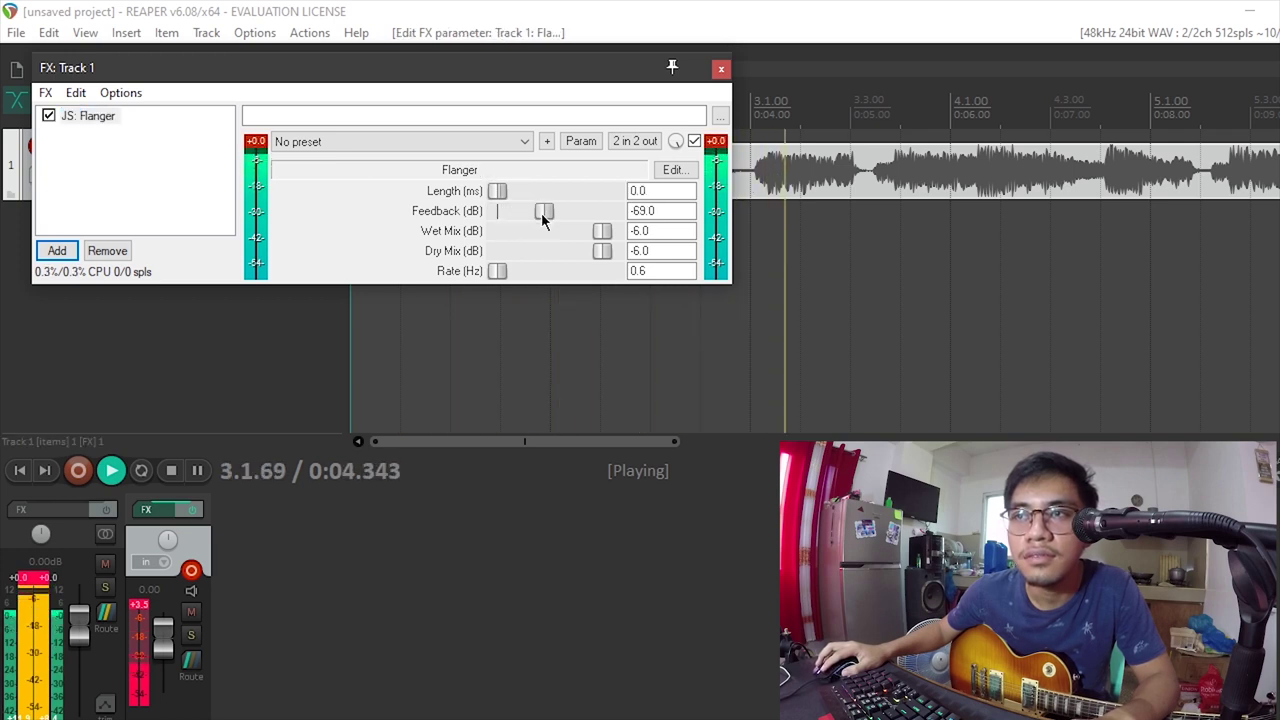
{"action": "left_click_drag", "start_coordinate": [505, 272], "coordinate": [471, 268]}
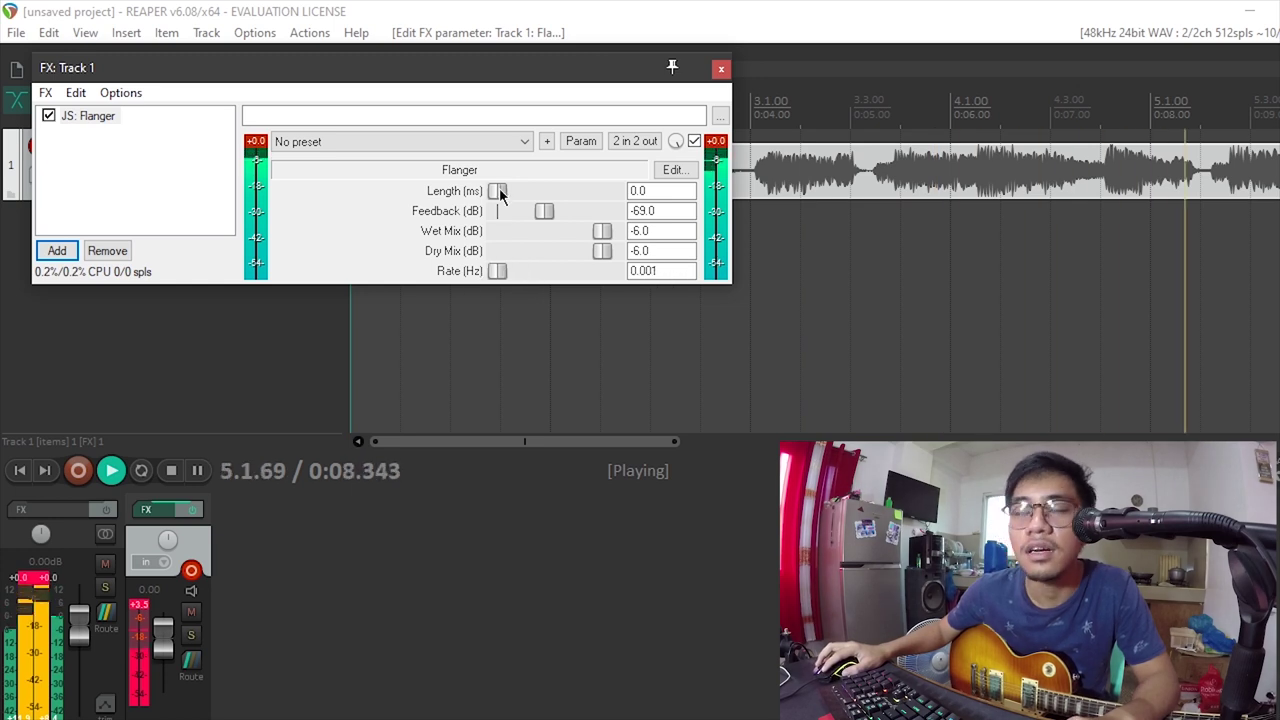
{"action": "left_click_drag", "start_coordinate": [497, 192], "coordinate": [531, 192]}
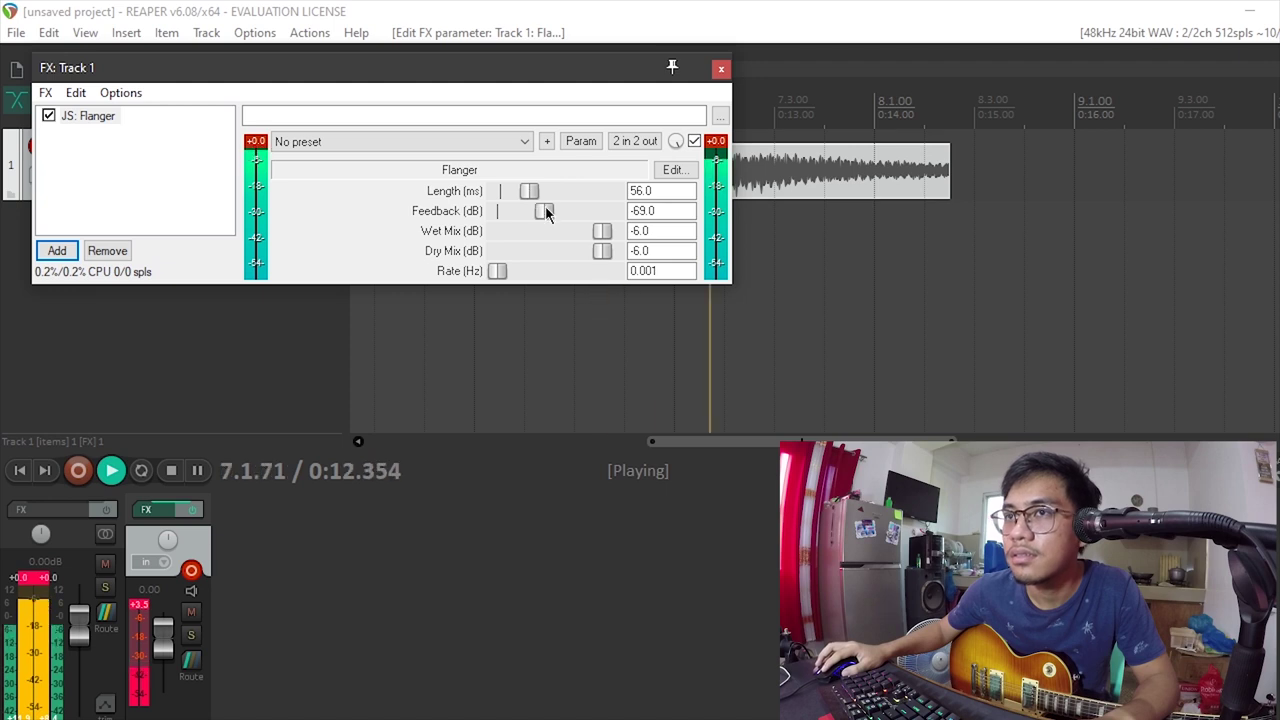
{"action": "key", "text": "space"}
Reset the flanger to its factory default and remove it from track 1.
{"action": "left_click", "coordinate": [386, 141]}
{"action": "left_click", "coordinate": [378, 157]}
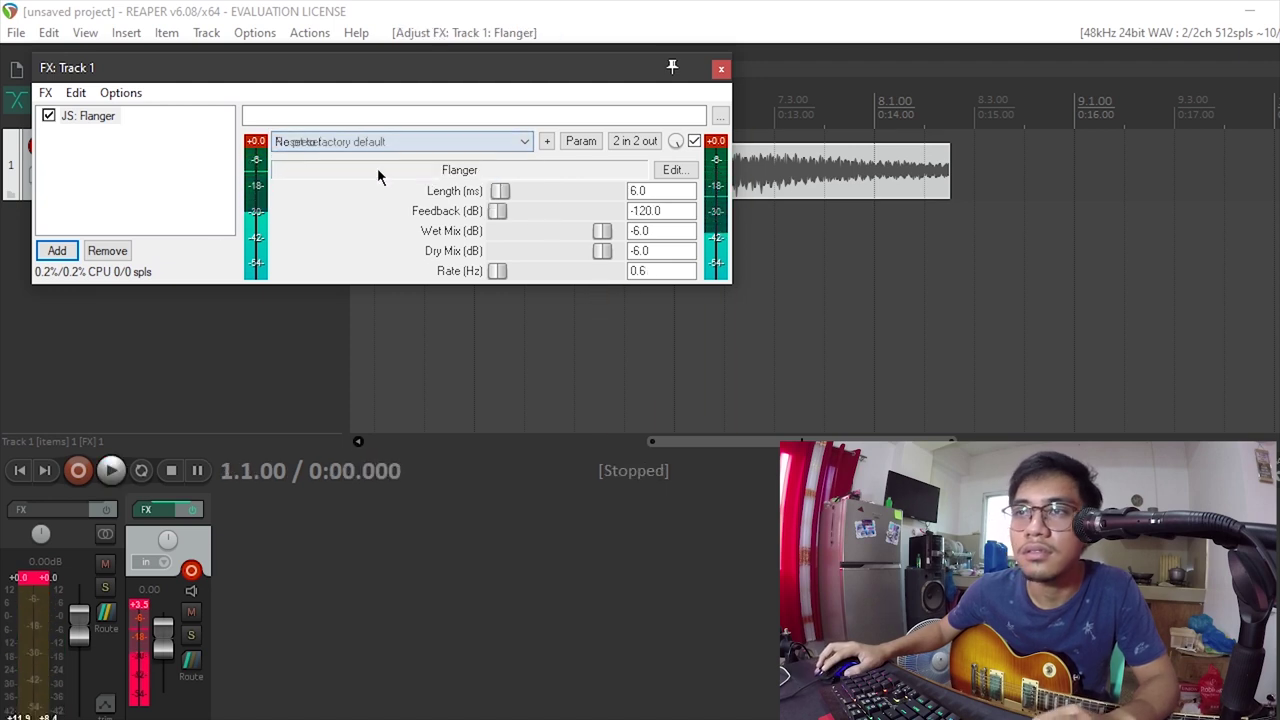
{"action": "left_click", "coordinate": [104, 250]}
Reopen the effect browser for track 1 and look through the full list of plugins.
{"action": "left_click", "coordinate": [62, 251]}
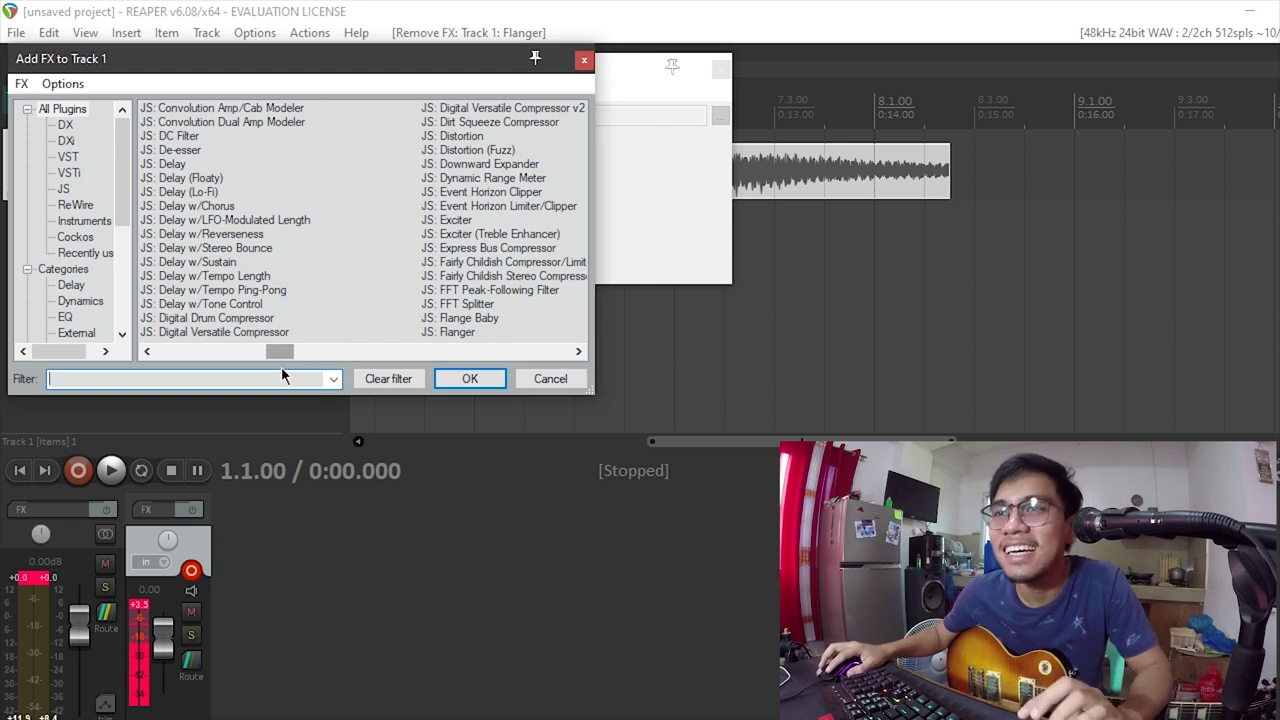
{"action": "scroll", "coordinate": [299, 268], "scroll_direction": "down", "scroll_amount": 1}
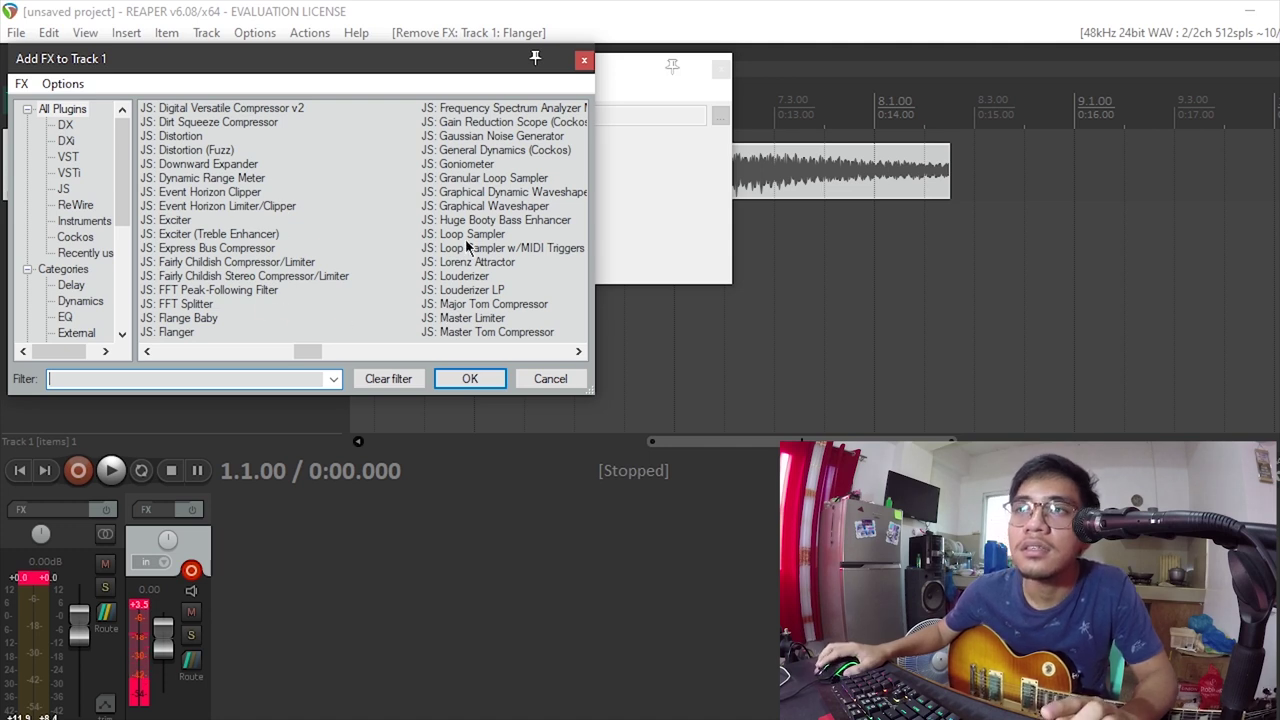
{"action": "scroll", "coordinate": [445, 245], "scroll_direction": "down", "scroll_amount": 1}
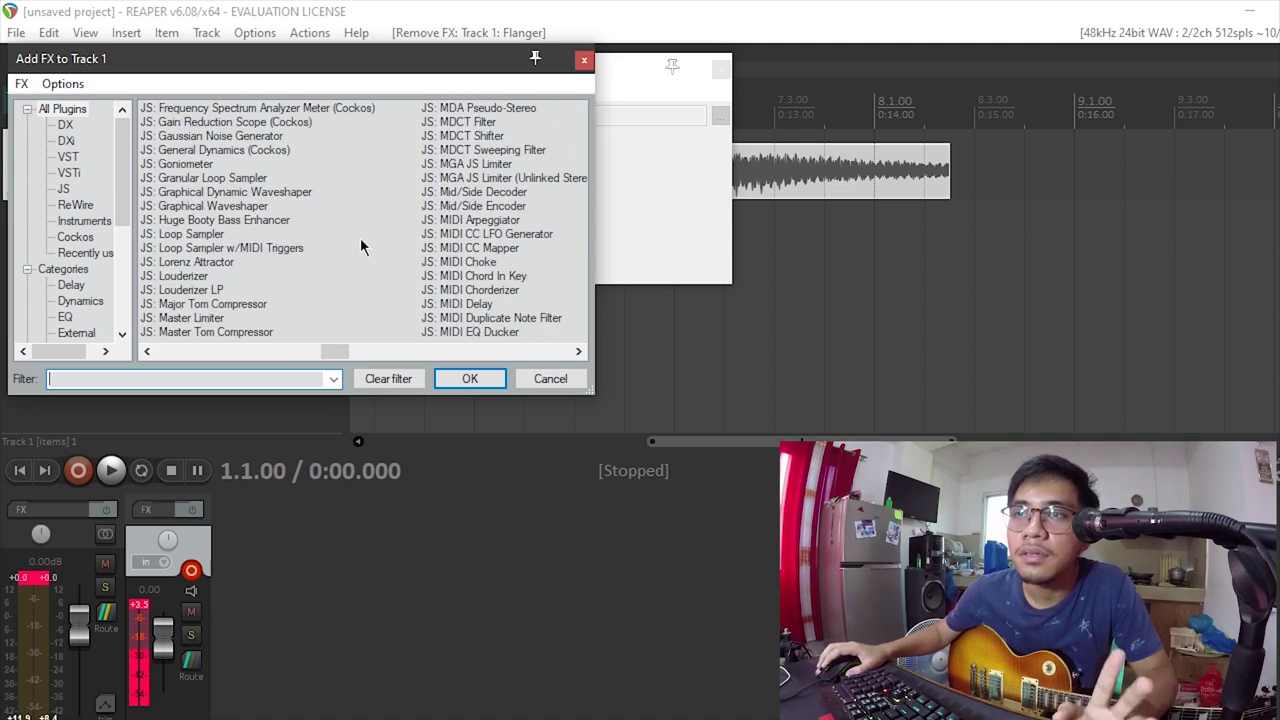
{"action": "scroll", "coordinate": [272, 245], "scroll_direction": "down", "scroll_amount": 3}
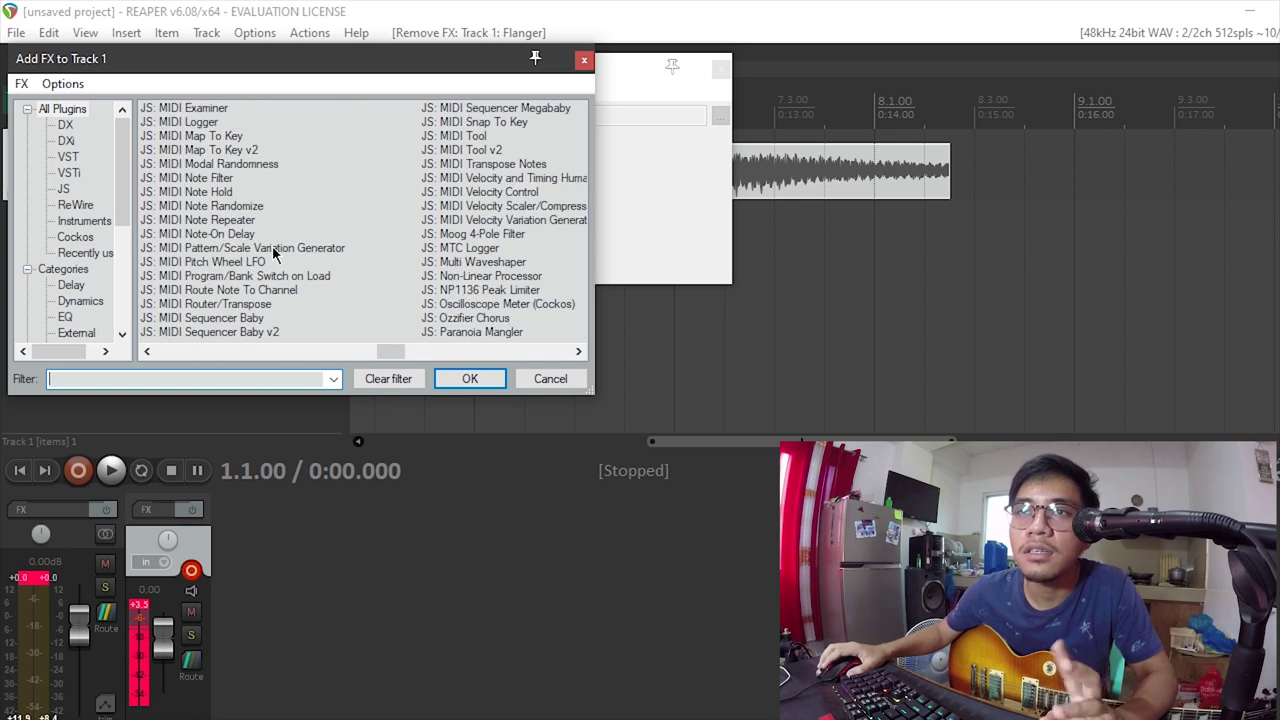
{"action": "scroll", "coordinate": [303, 263], "scroll_direction": "down", "scroll_amount": 4}
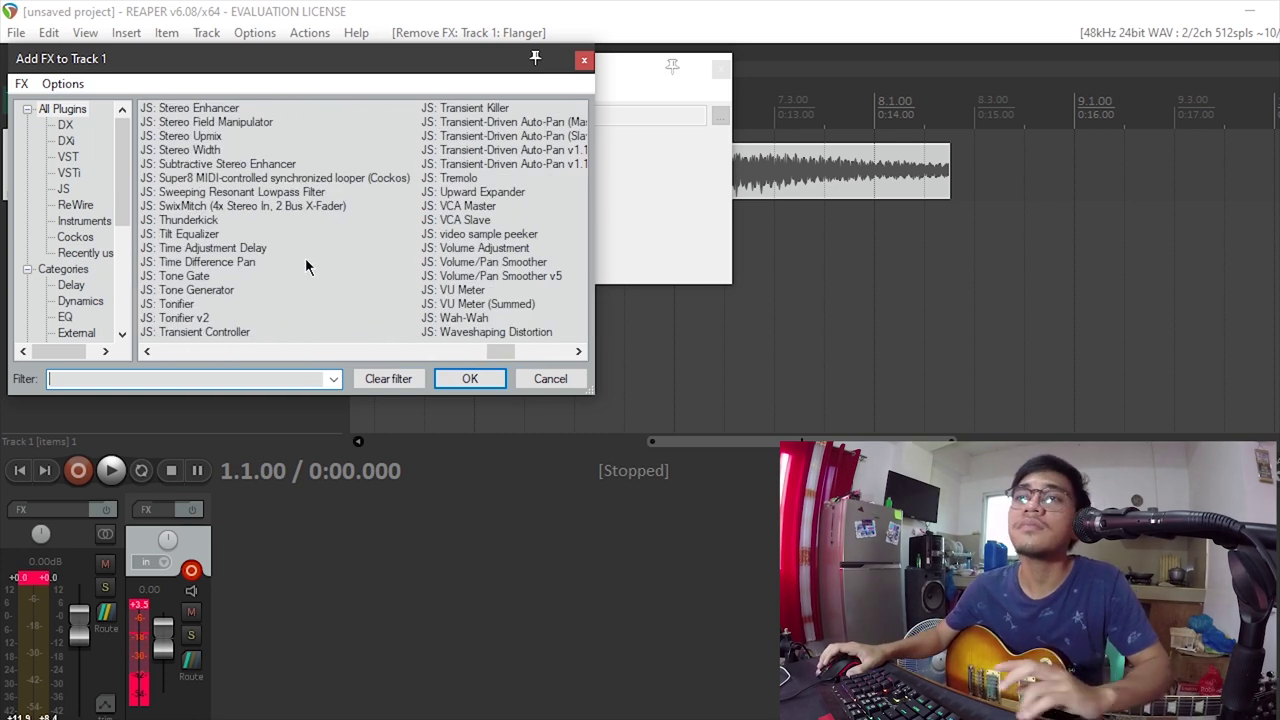
{"action": "scroll", "coordinate": [305, 268], "scroll_direction": "up", "scroll_amount": 5}
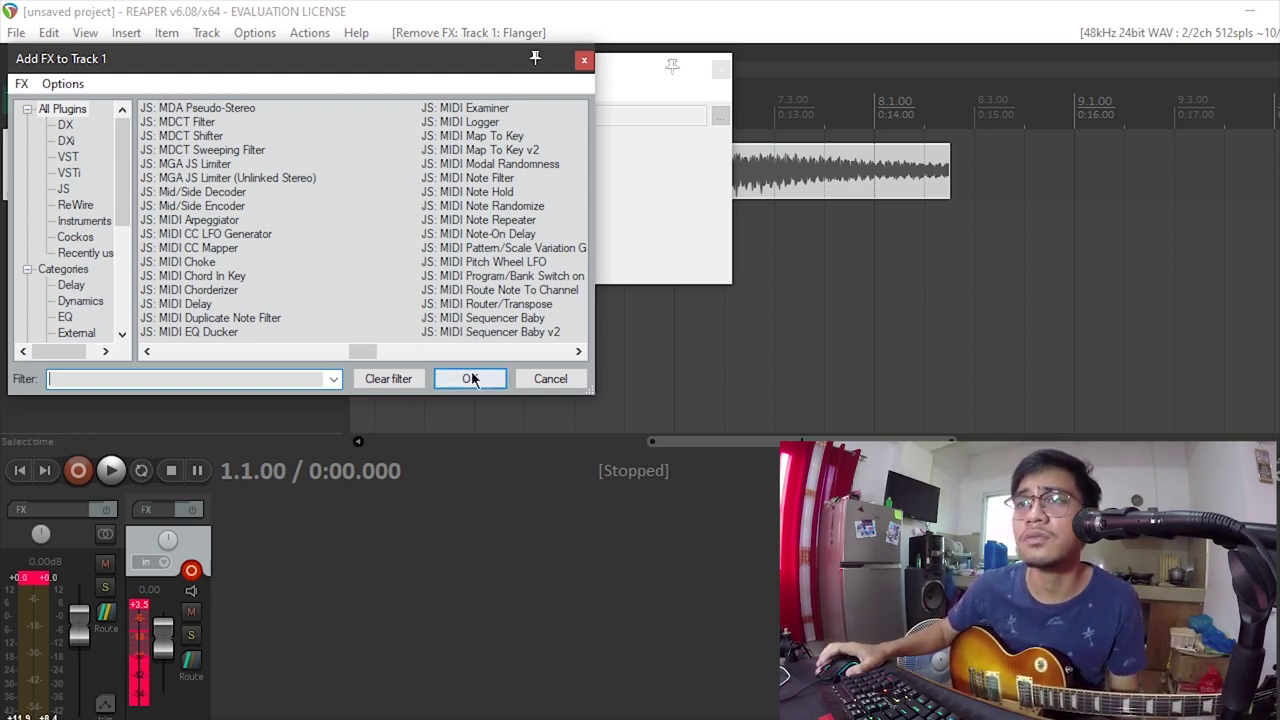
{"action": "scroll", "coordinate": [413, 263], "scroll_direction": "up", "scroll_amount": 6}
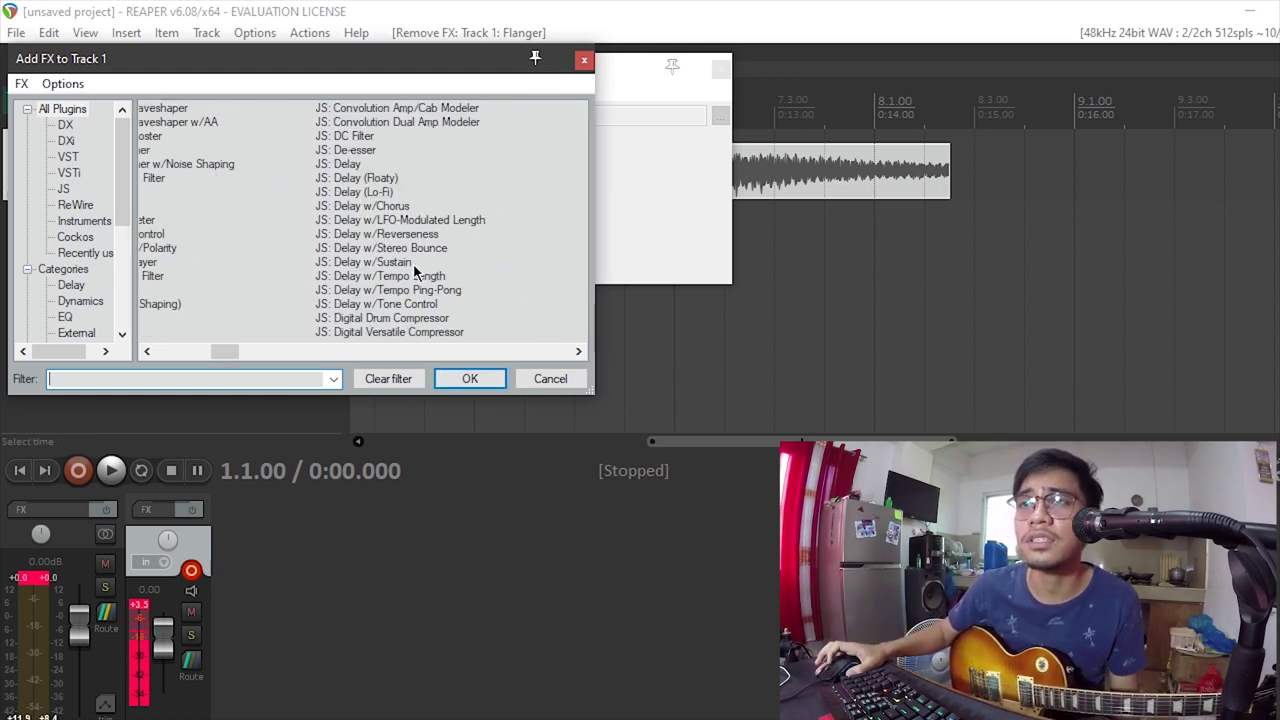
{"action": "left_click", "coordinate": [470, 380]}
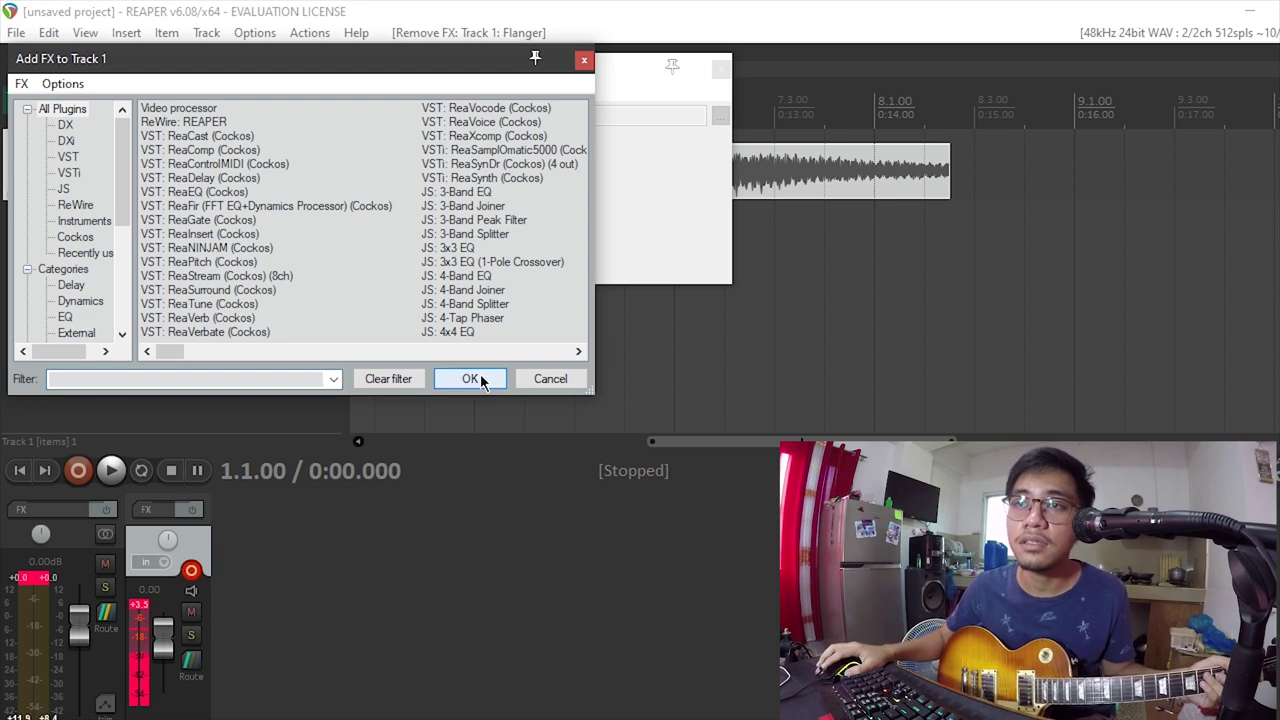
Close the effect browser and track 1's empty effect chain, and delete the recorded guitar take from the track.
{"action": "left_click", "coordinate": [547, 378]}
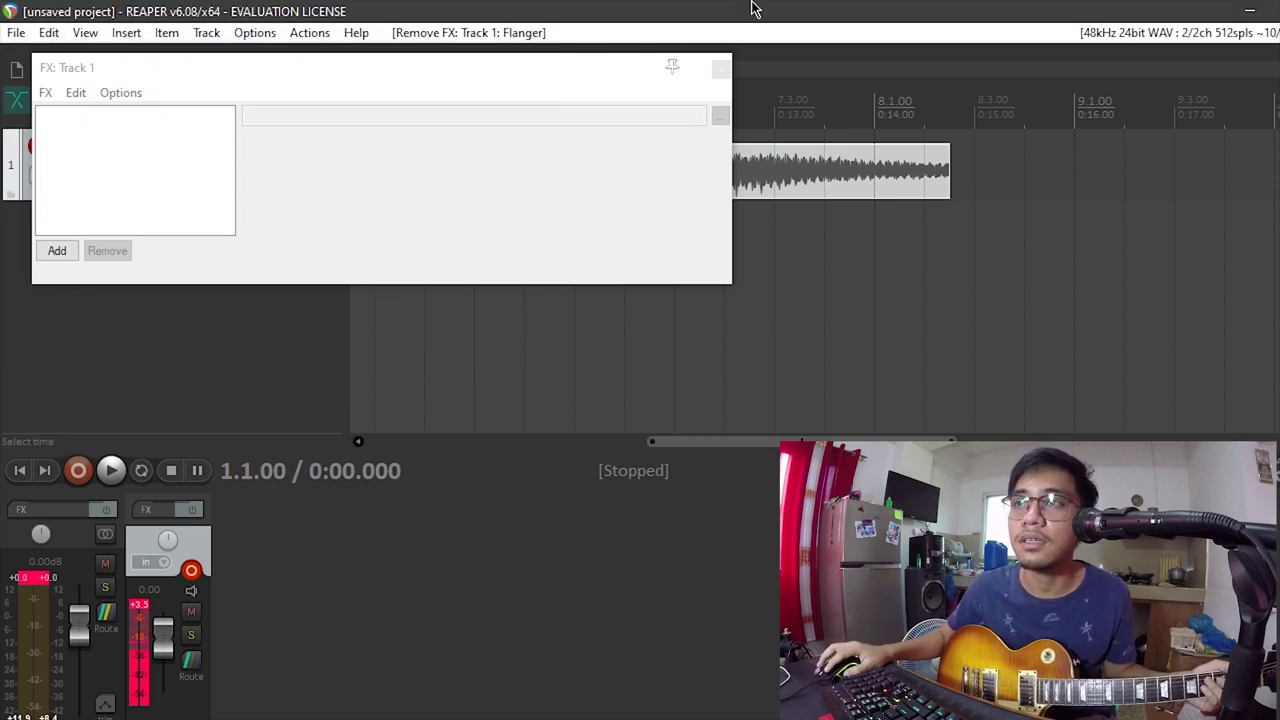
{"action": "left_click", "coordinate": [720, 71]}
{"action": "left_click", "coordinate": [678, 172]}
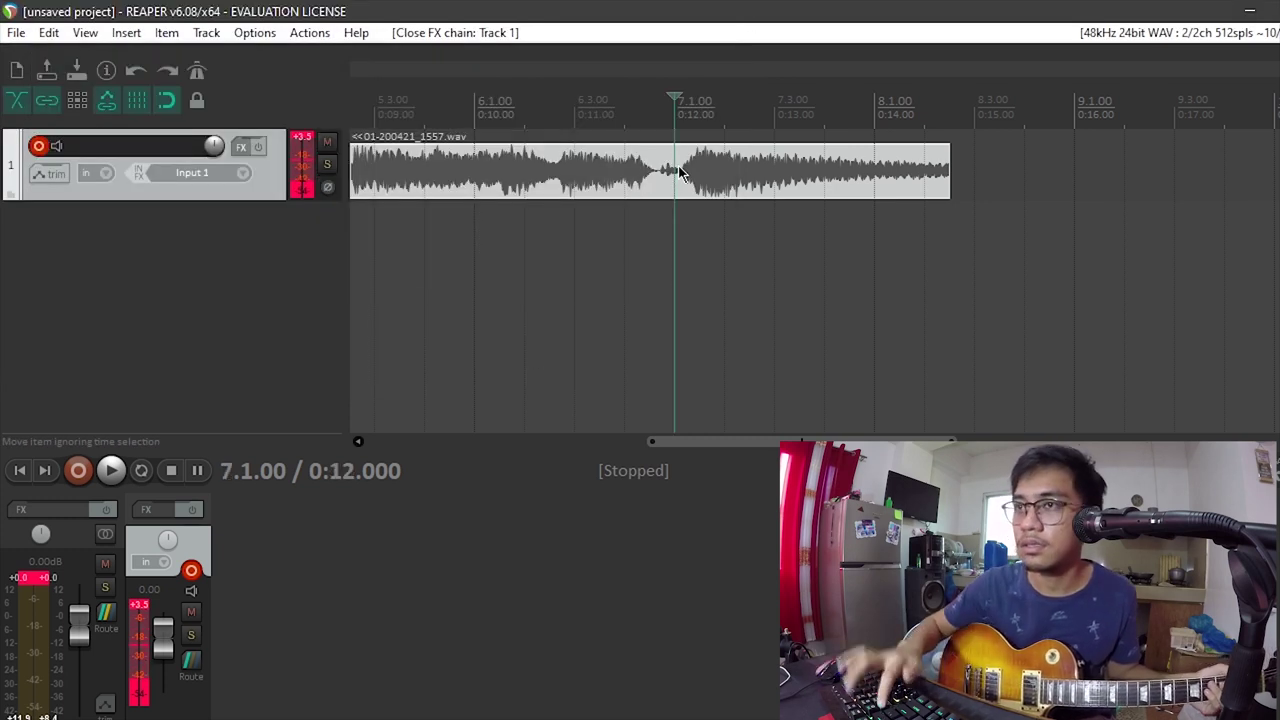
{"action": "key", "text": "Delete"}
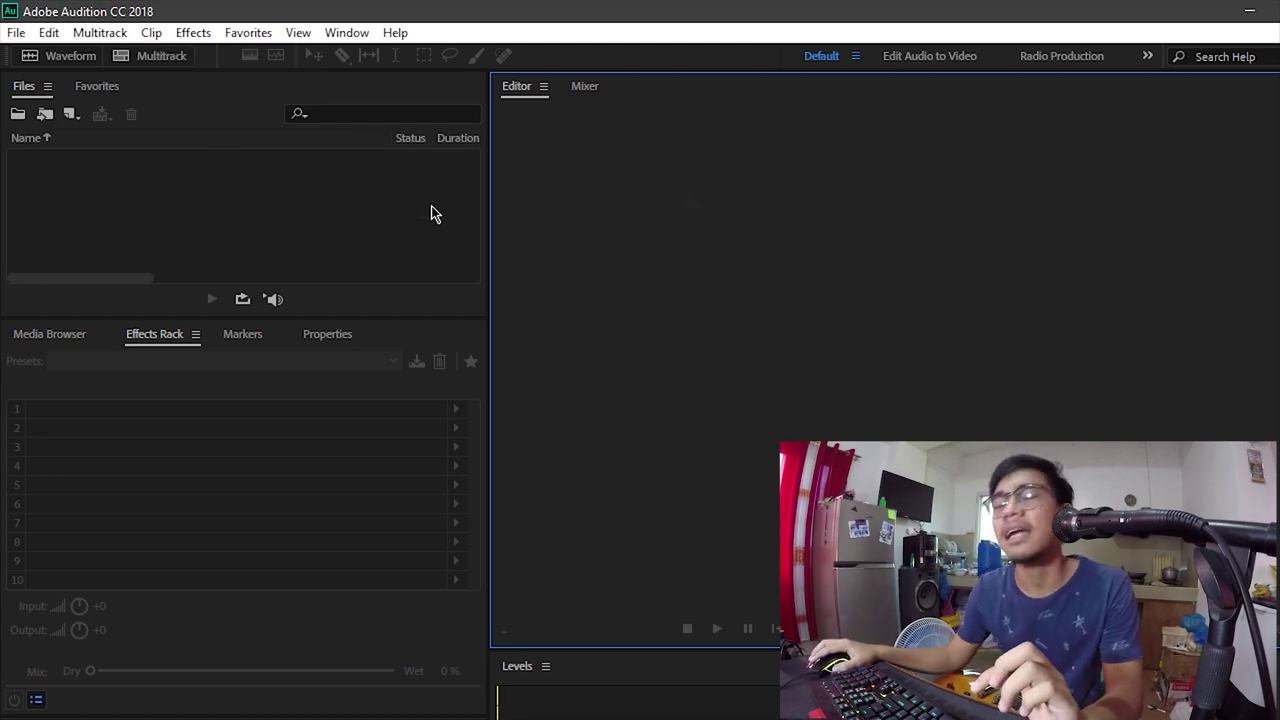
In Adobe Audition, create a multitrack session named "how to record your guitar or audio" at 44100 Hz, 32 (float), with a stereo master.
{"action": "left_click", "coordinate": [155, 58]}
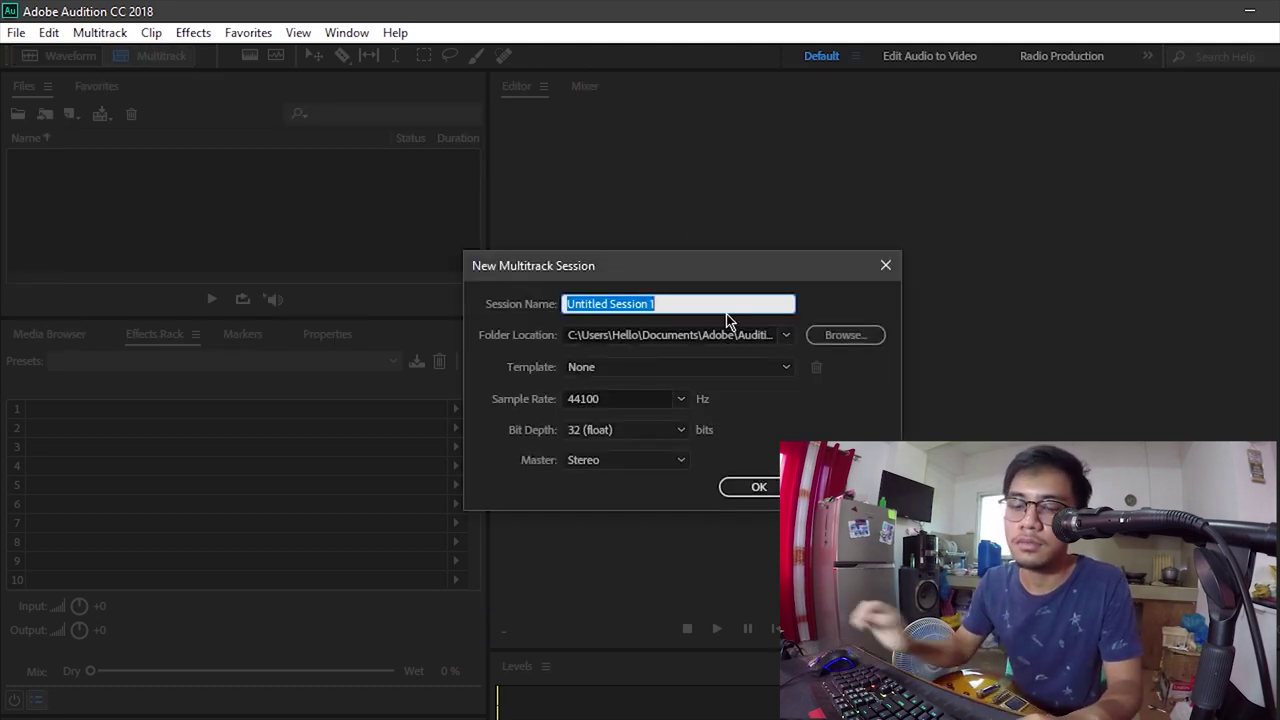
{"action": "type", "text": "how to record your guitar or au"}
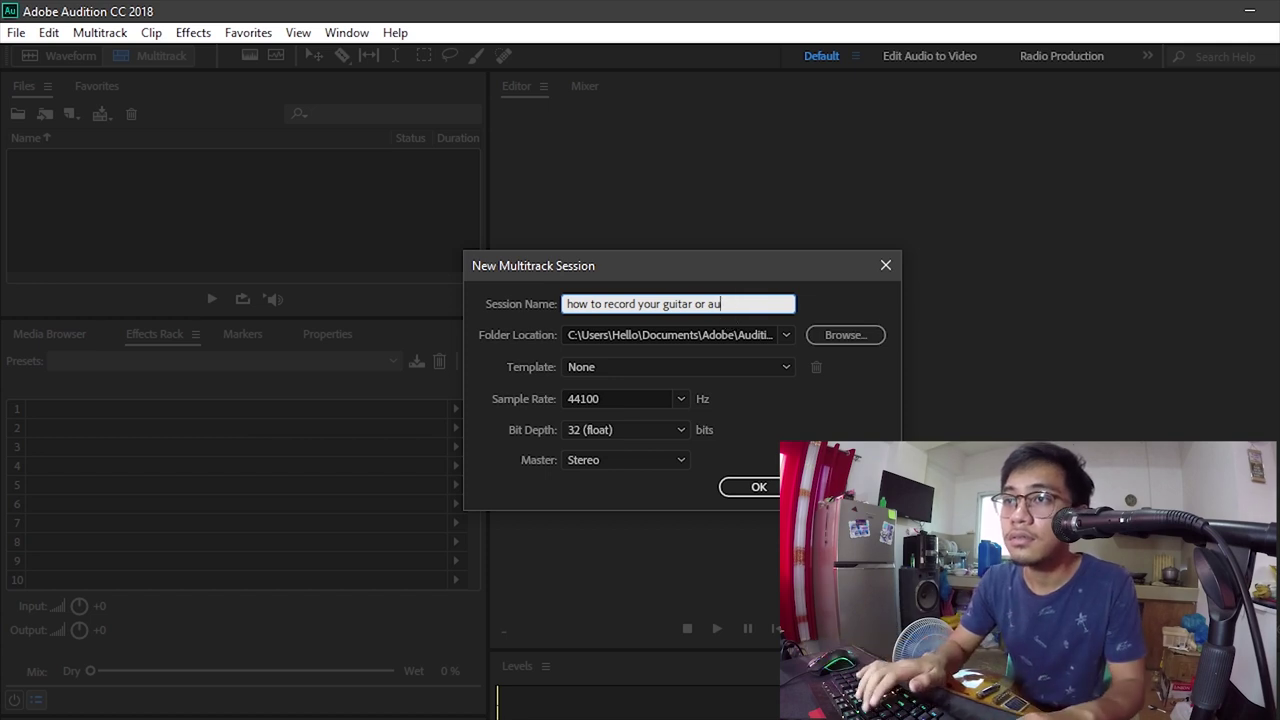
{"action": "type", "text": "dio"}
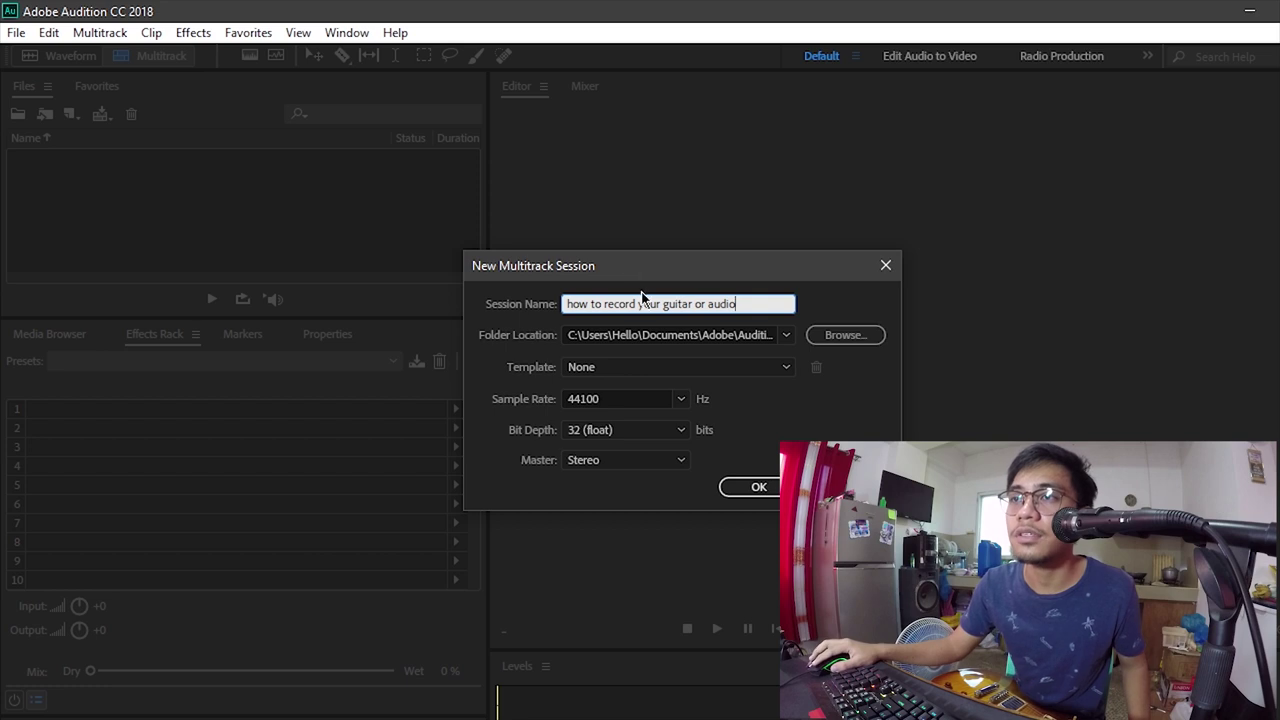
{"action": "left_click_drag", "start_coordinate": [659, 278], "coordinate": [660, 257]}
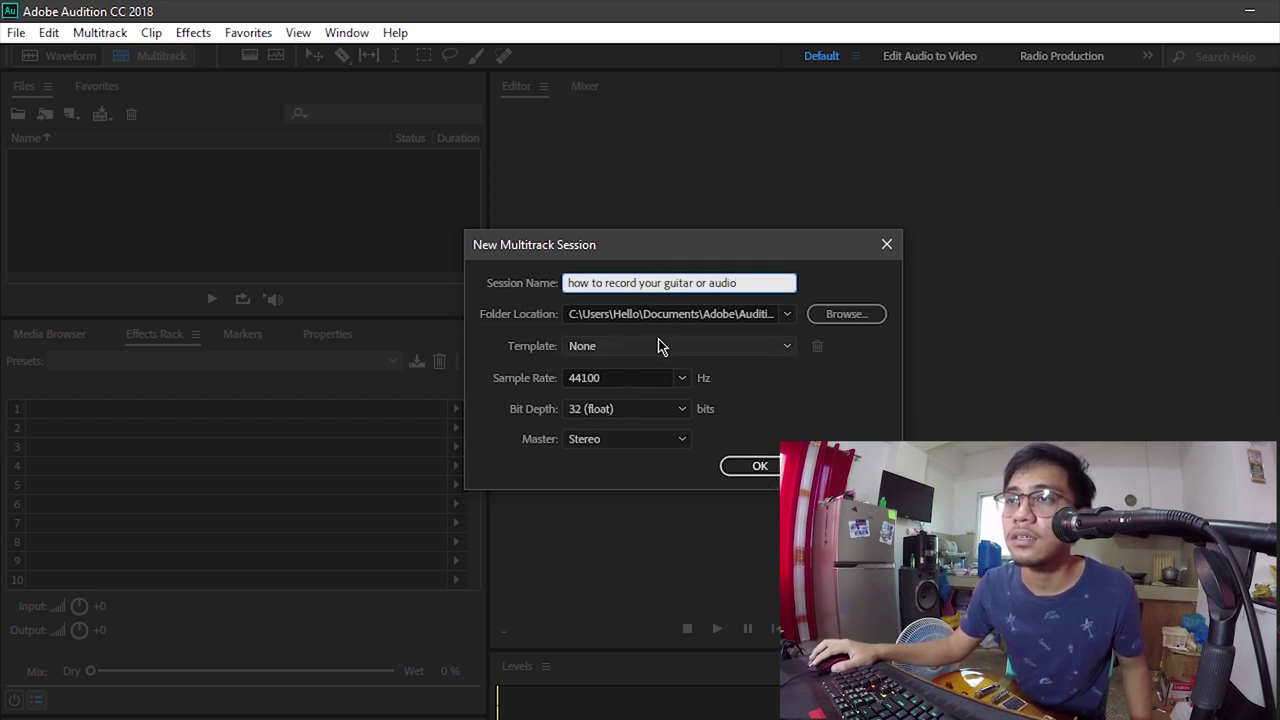
{"action": "left_click", "coordinate": [626, 379]}
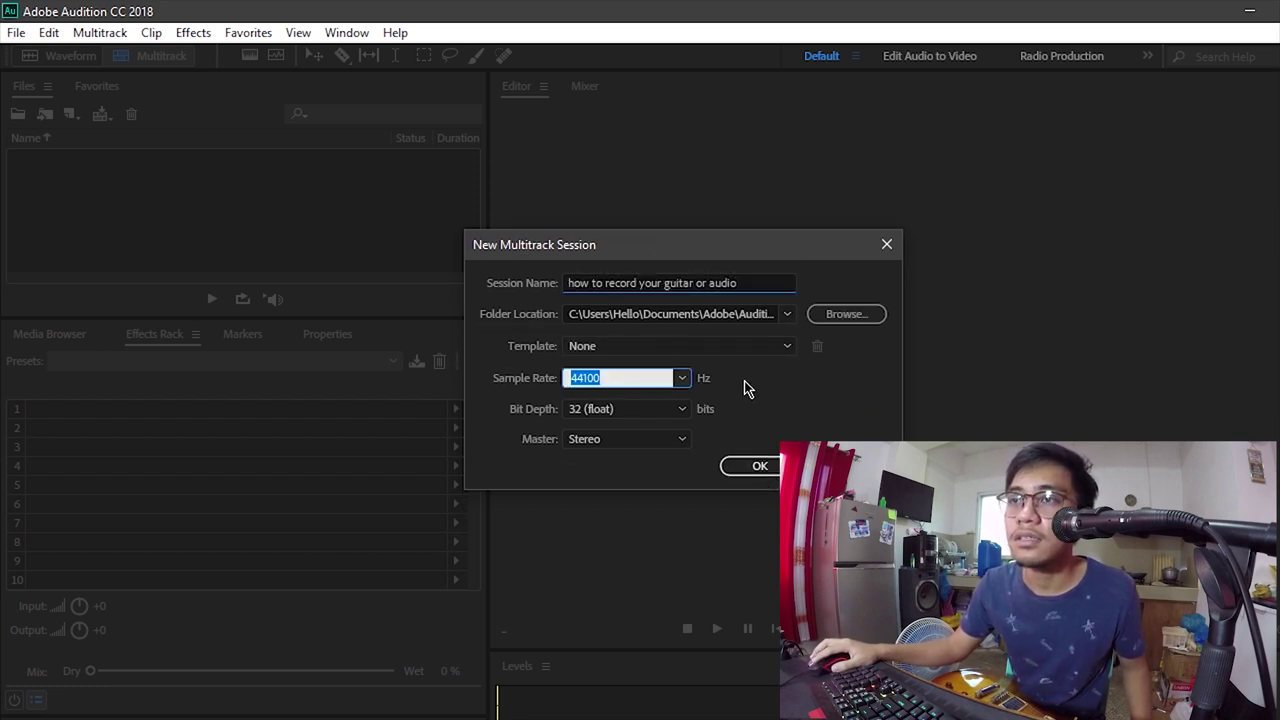
{"action": "left_click", "coordinate": [652, 421]}
{"action": "left_click", "coordinate": [653, 420]}
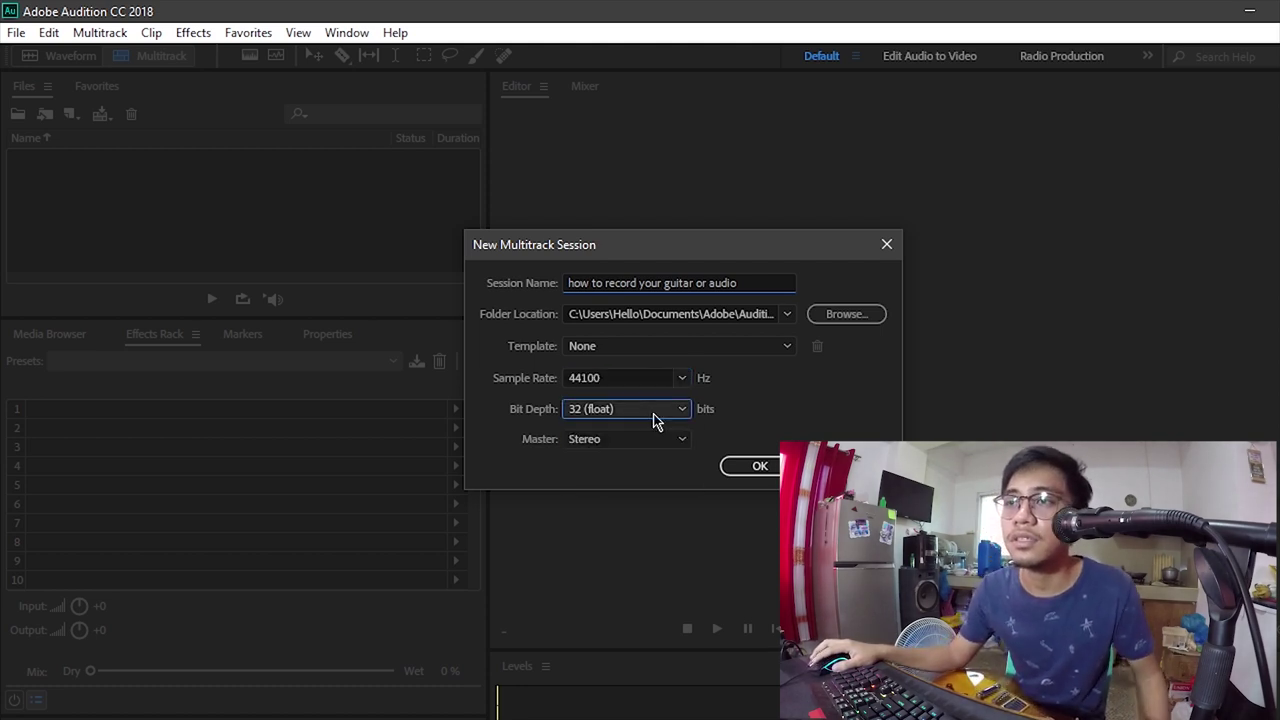
{"action": "left_click", "coordinate": [758, 468]}
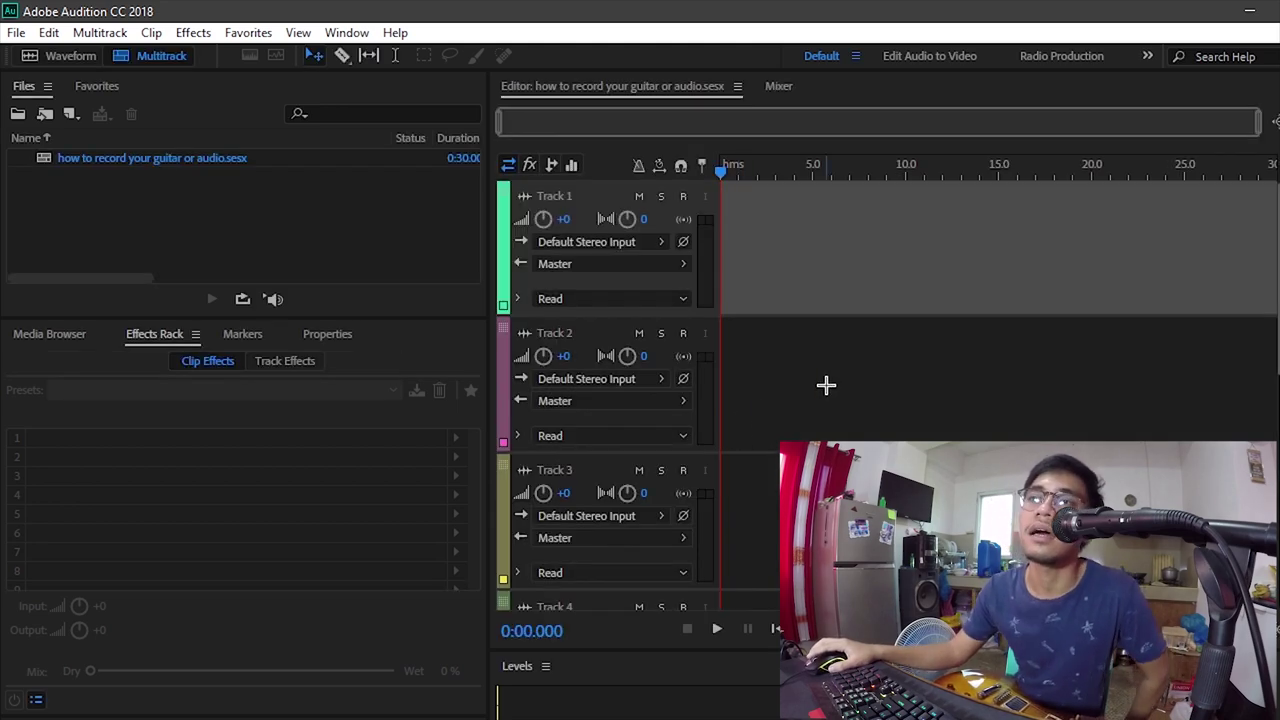
Arm Track 1 for recording and record a guitar take of about 18 seconds from the session's start.
{"action": "scroll", "coordinate": [845, 388], "scroll_direction": "down", "scroll_amount": 2}
{"action": "scroll", "coordinate": [852, 398], "scroll_direction": "up", "scroll_amount": 2}
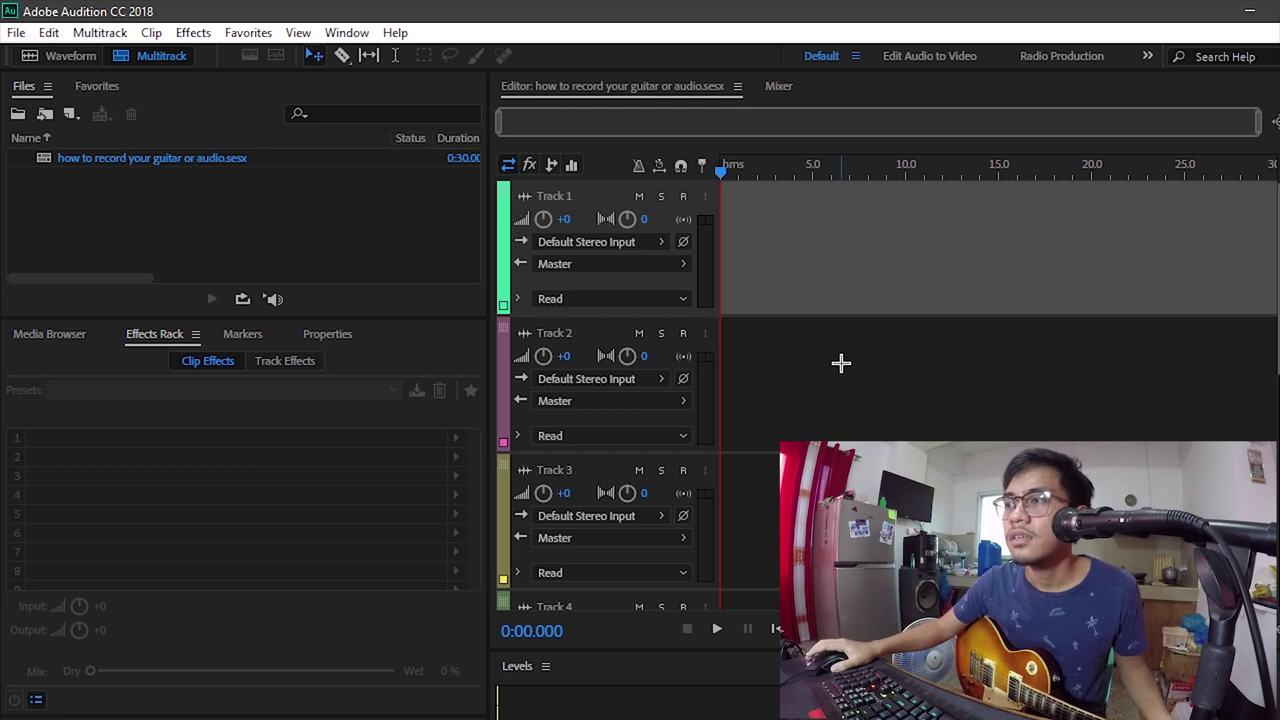
{"action": "left_click", "coordinate": [684, 196]}
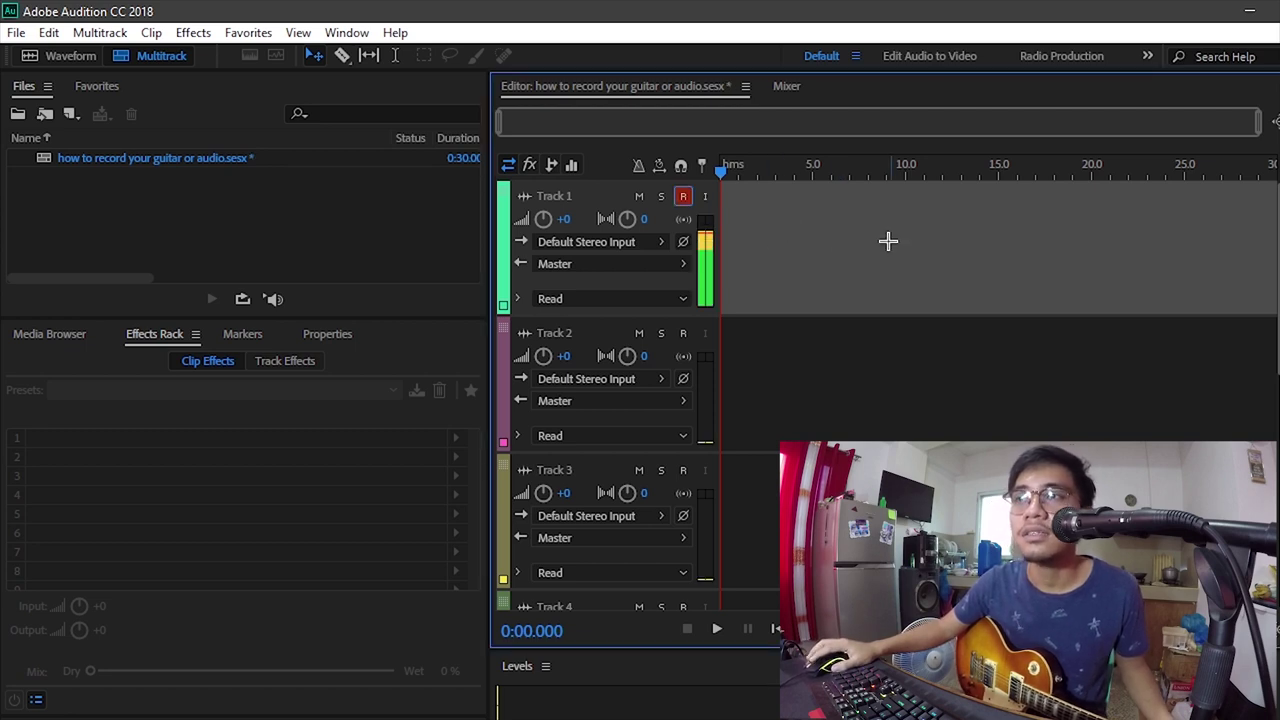
{"action": "left_click", "coordinate": [706, 198]}
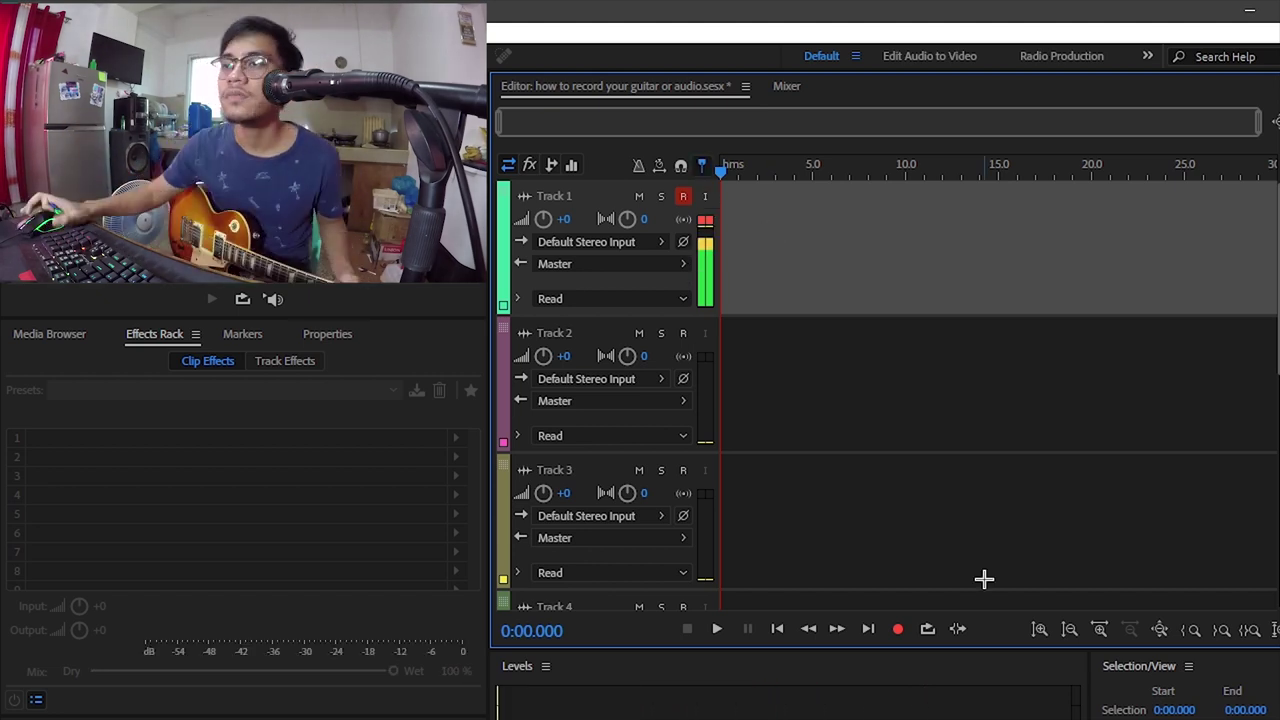
{"action": "left_click", "coordinate": [900, 633]}
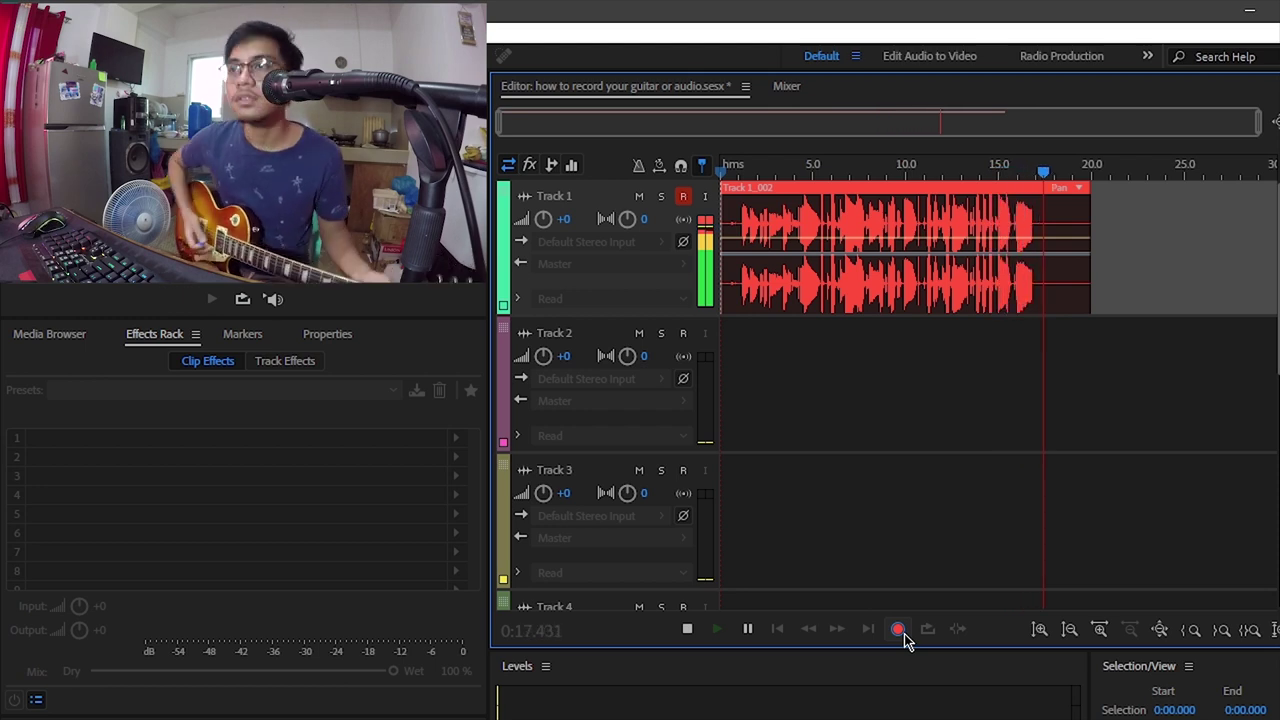
{"action": "left_click", "coordinate": [898, 630]}
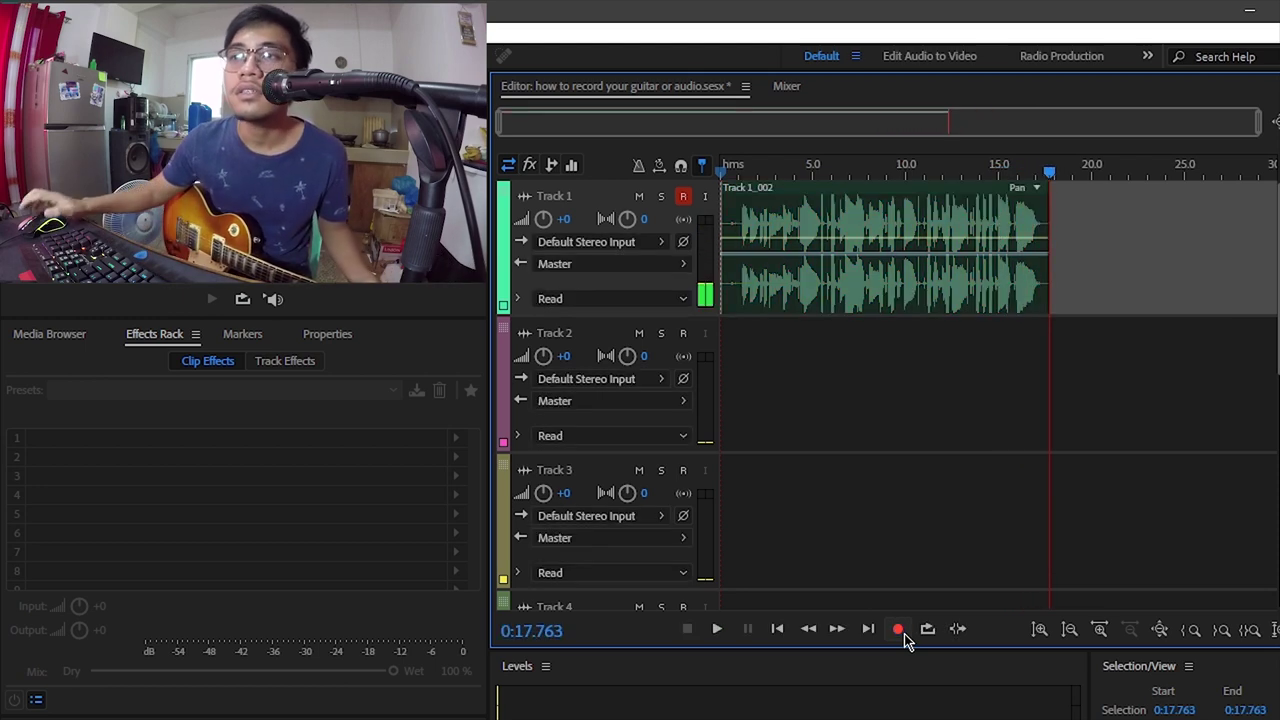
Play back the recorded take on Track 1, stop it, and return the playhead to the start.
{"action": "key", "text": "space"}
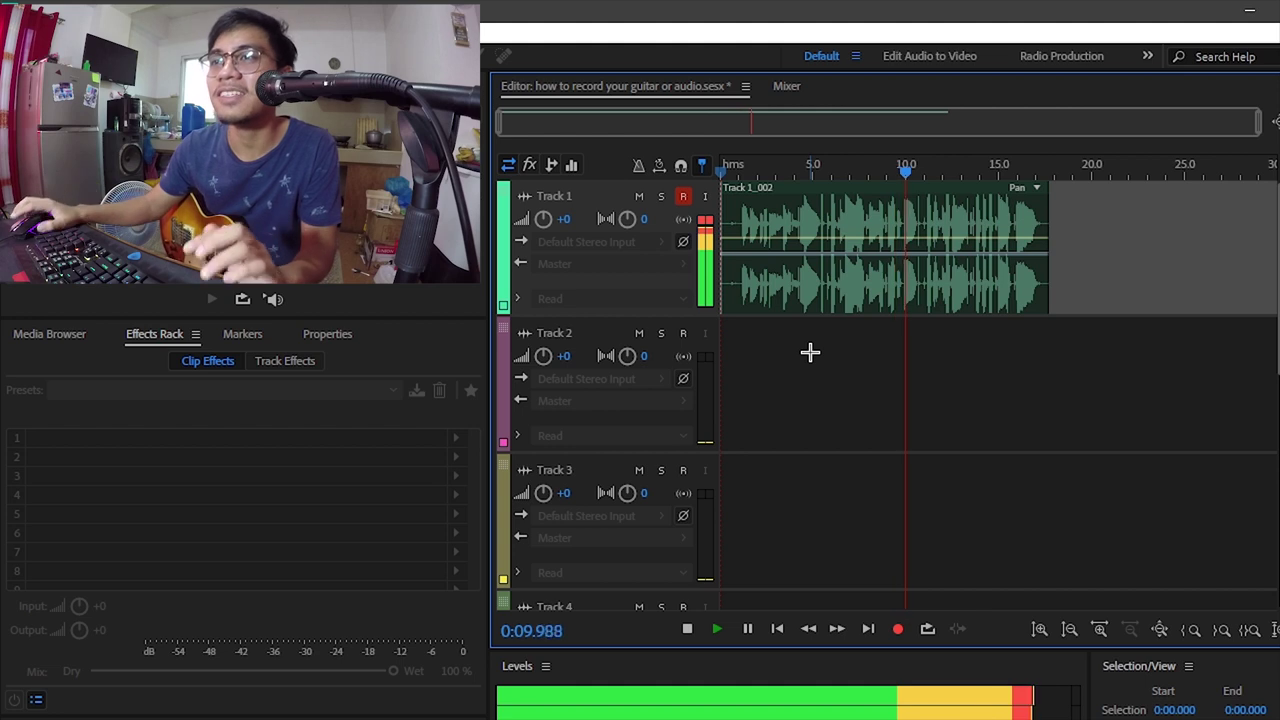
{"action": "key", "text": "space"}
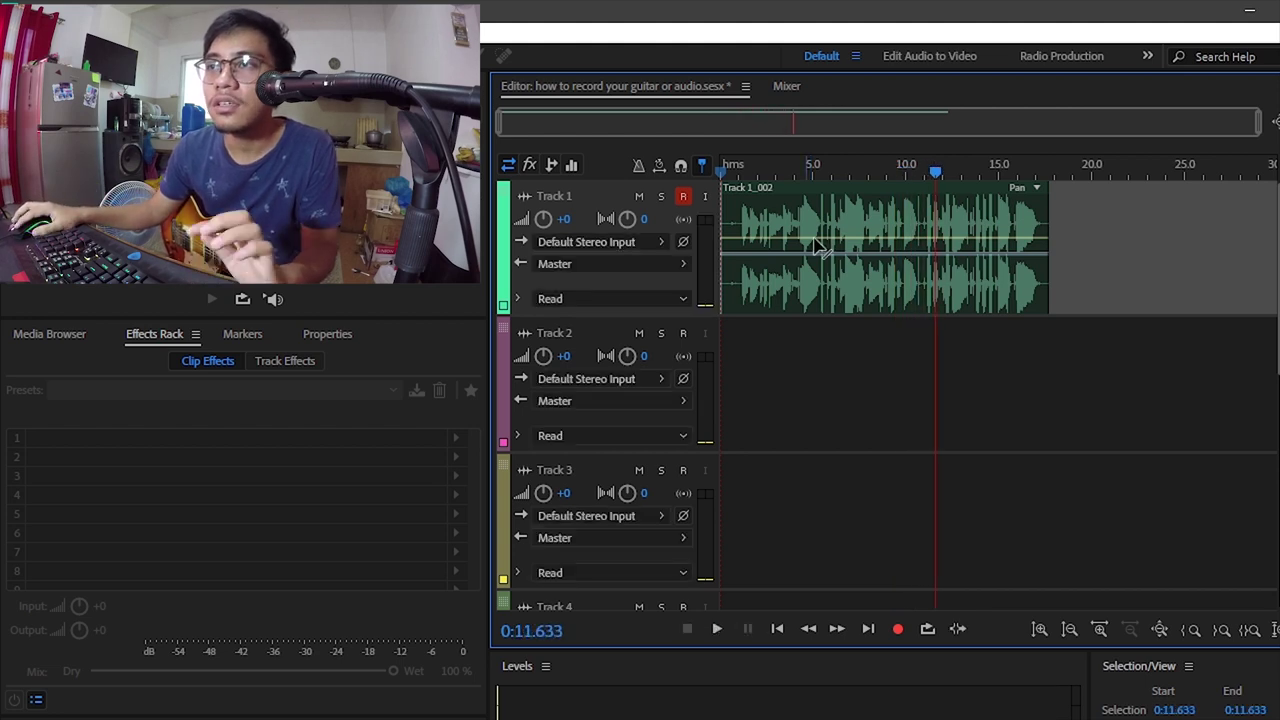
{"action": "key", "text": "Home"}
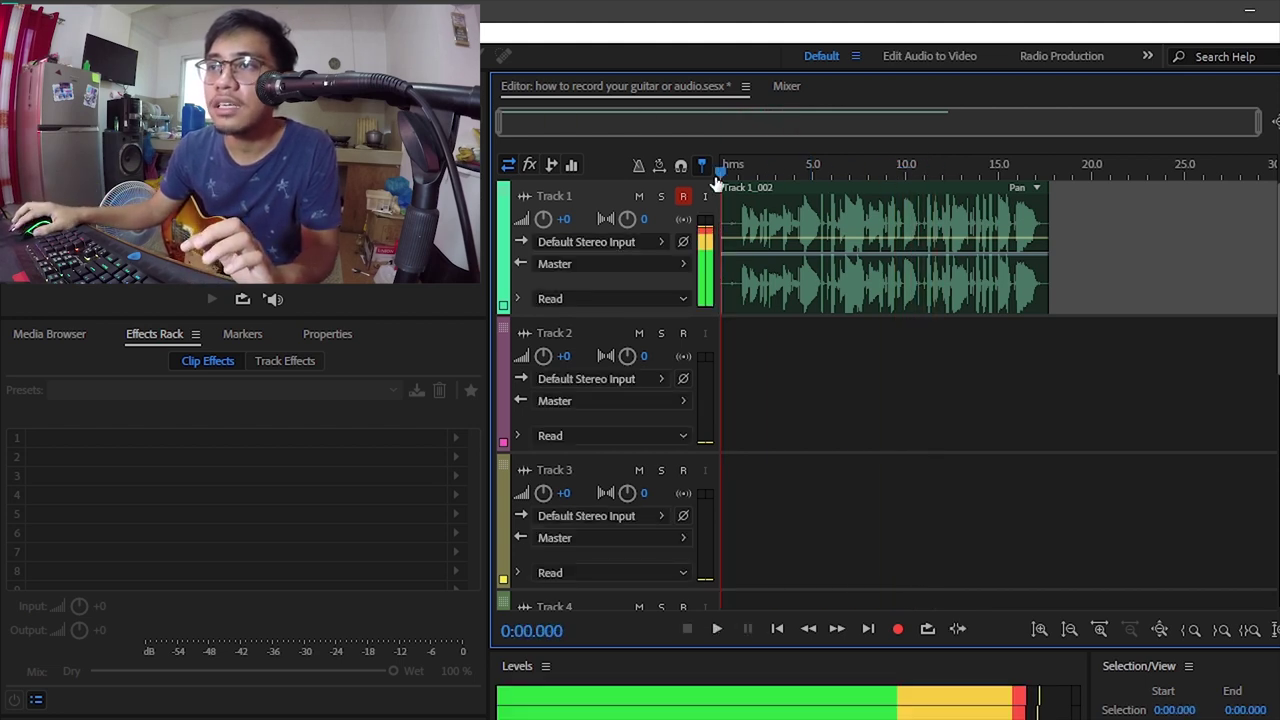
Select the Track 1 clip and look through the effect categories available for its first effect slot.
{"action": "left_click", "coordinate": [800, 215]}
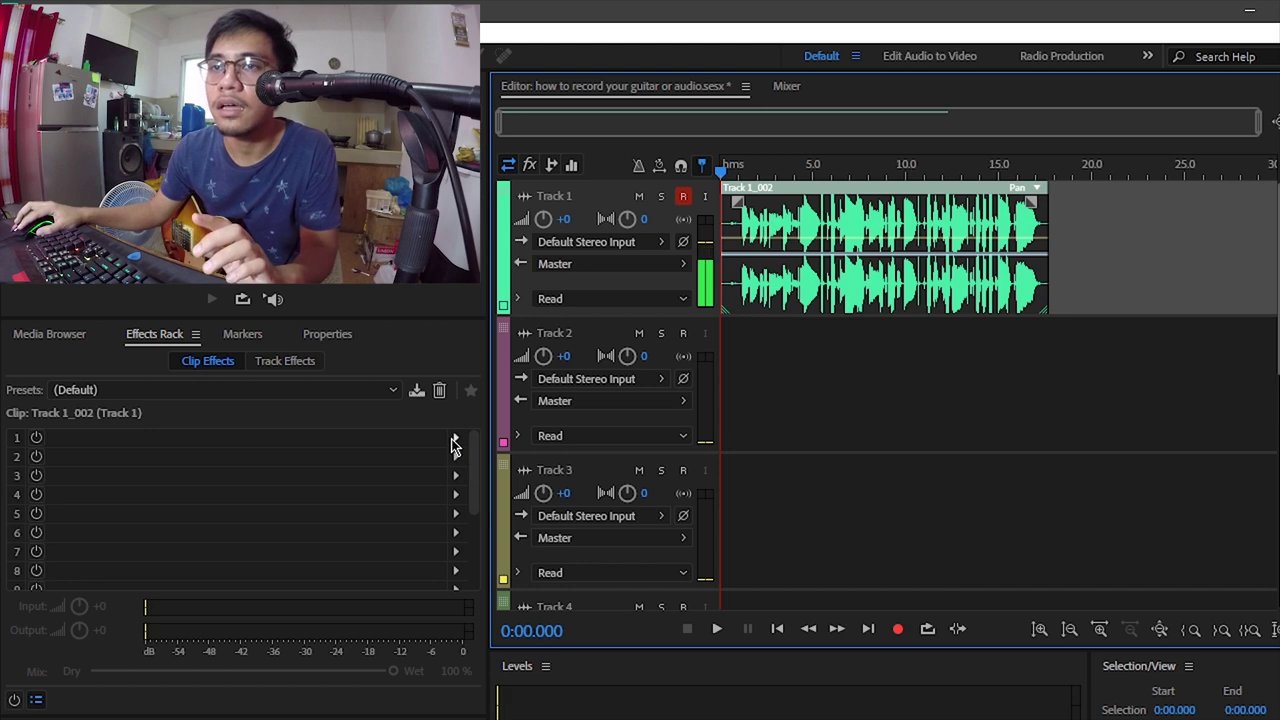
{"action": "left_click", "coordinate": [455, 441]}
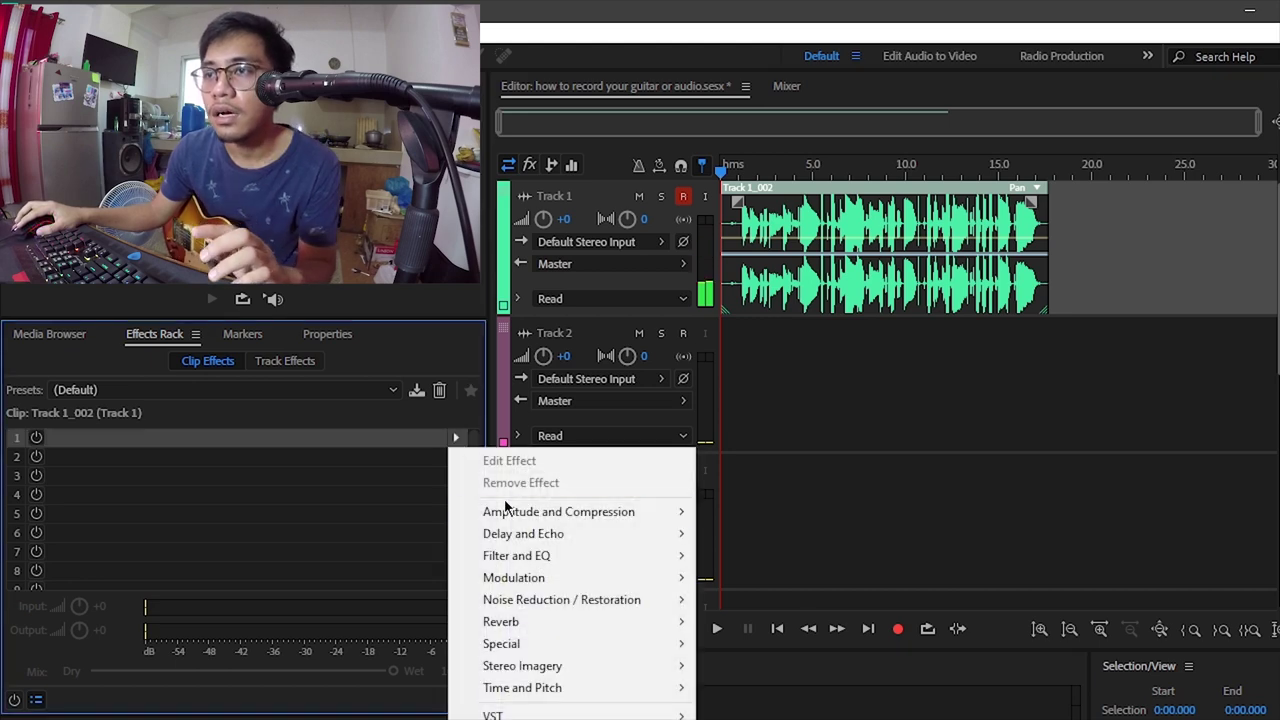
{"action": "mouse_move", "coordinate": [510, 512]}
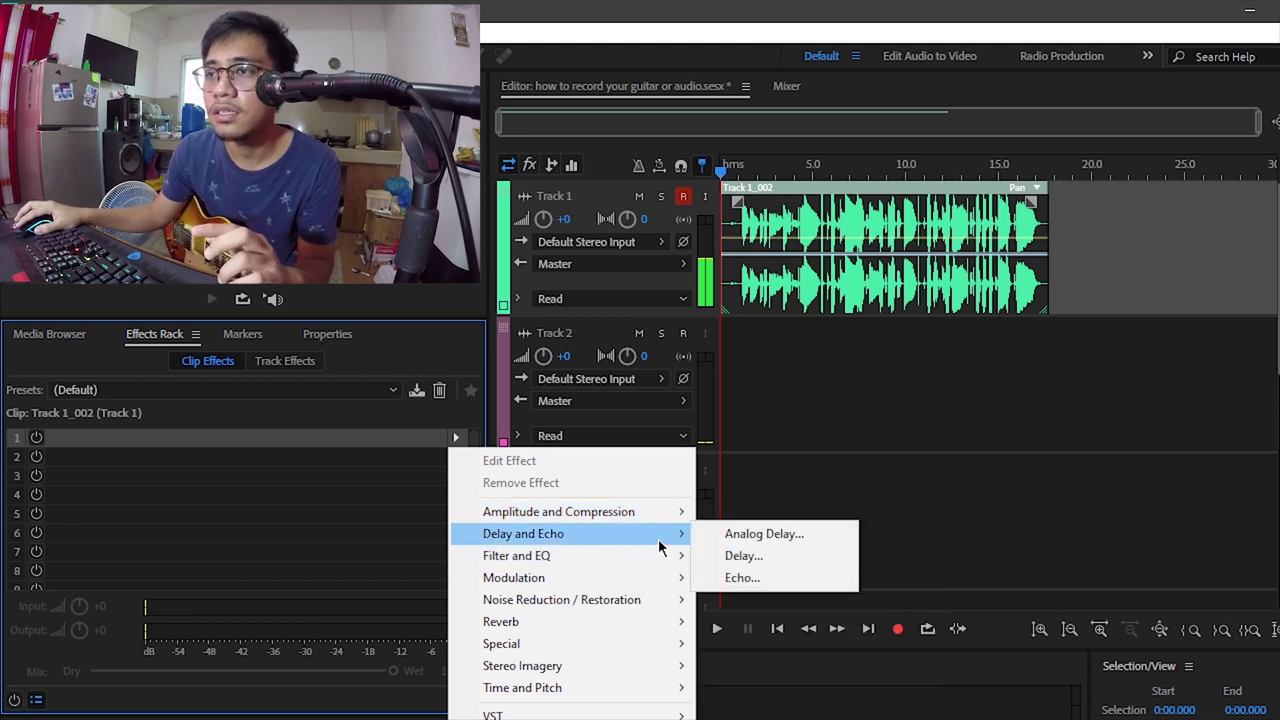
{"action": "mouse_move", "coordinate": [672, 566]}
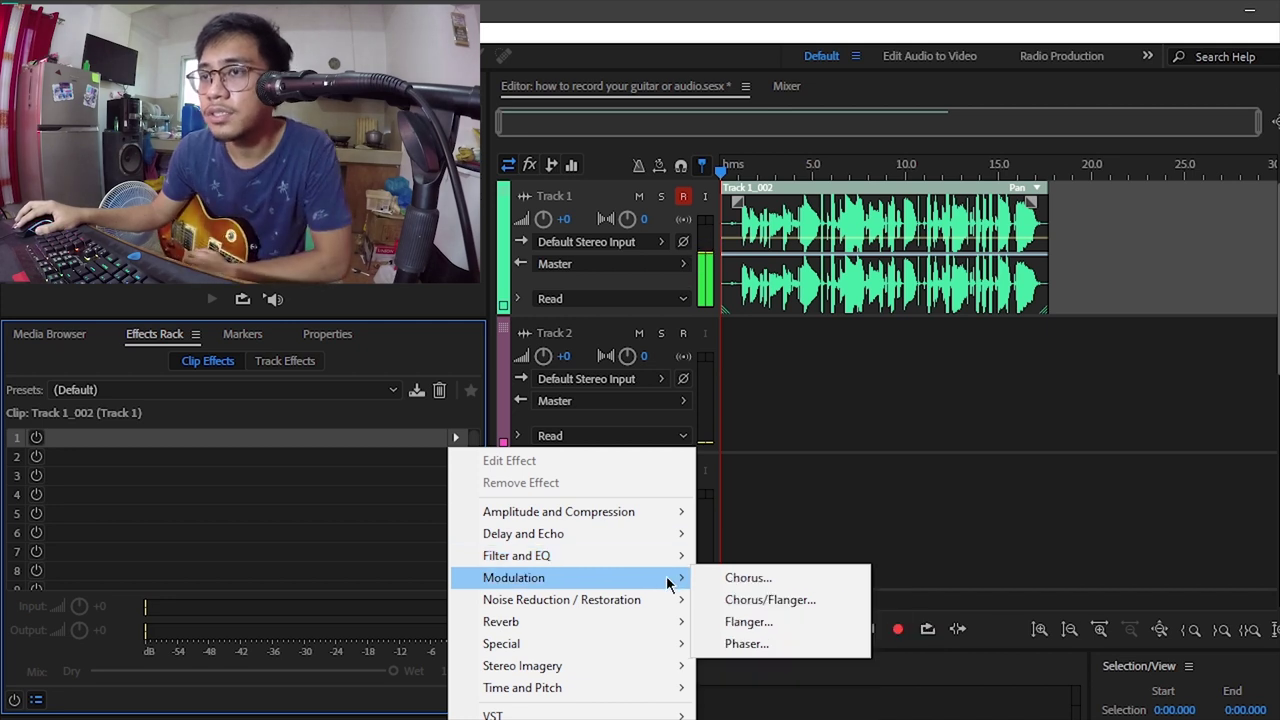
{"action": "mouse_move", "coordinate": [660, 610]}
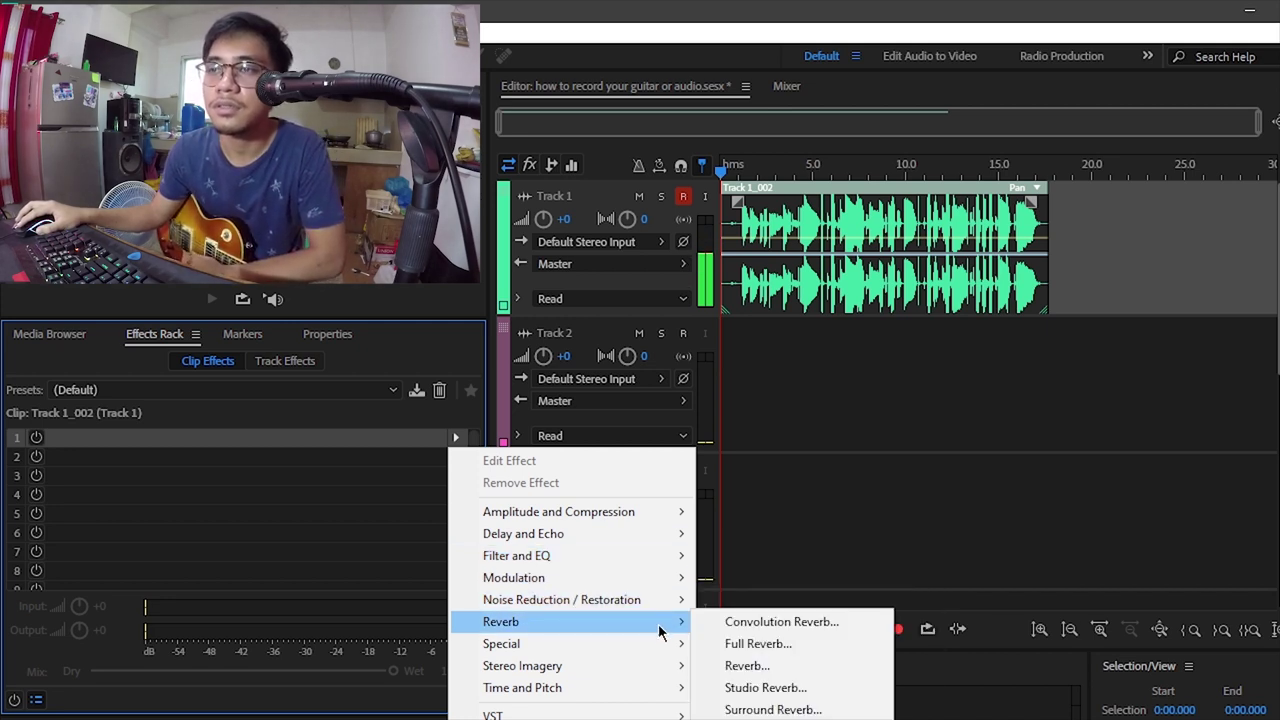
{"action": "mouse_move", "coordinate": [660, 645]}
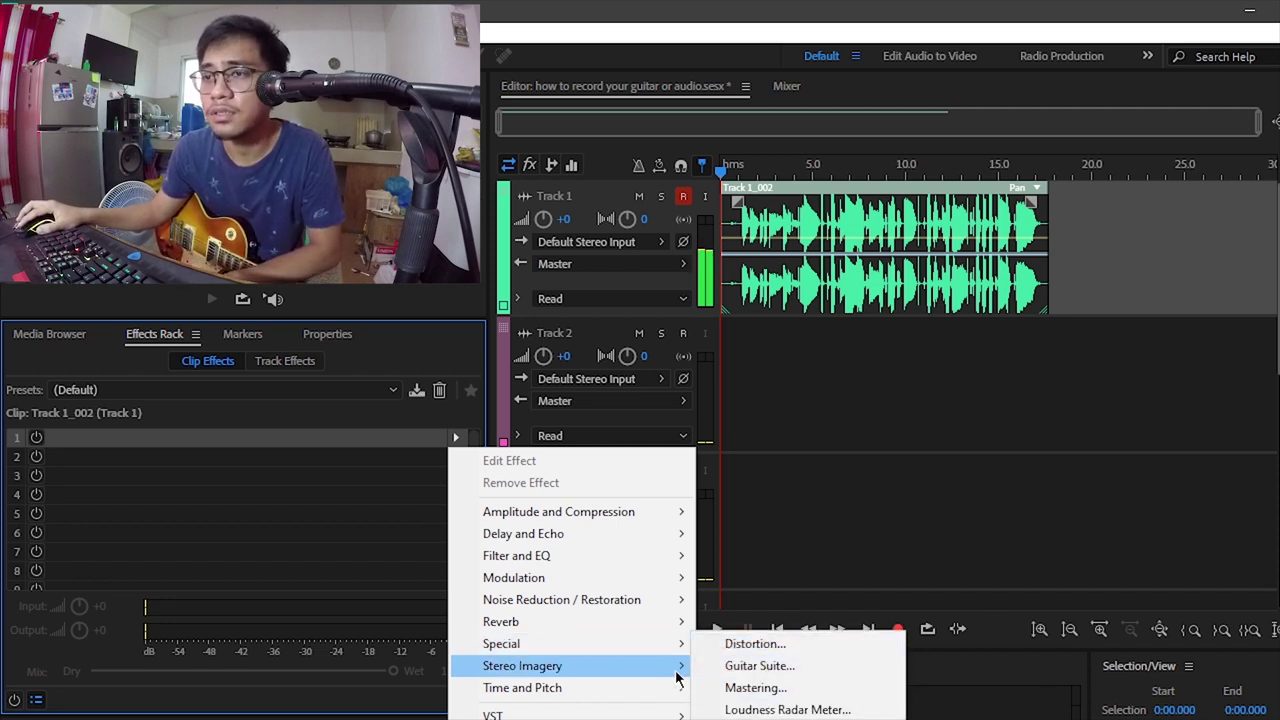
{"action": "mouse_move", "coordinate": [678, 678]}
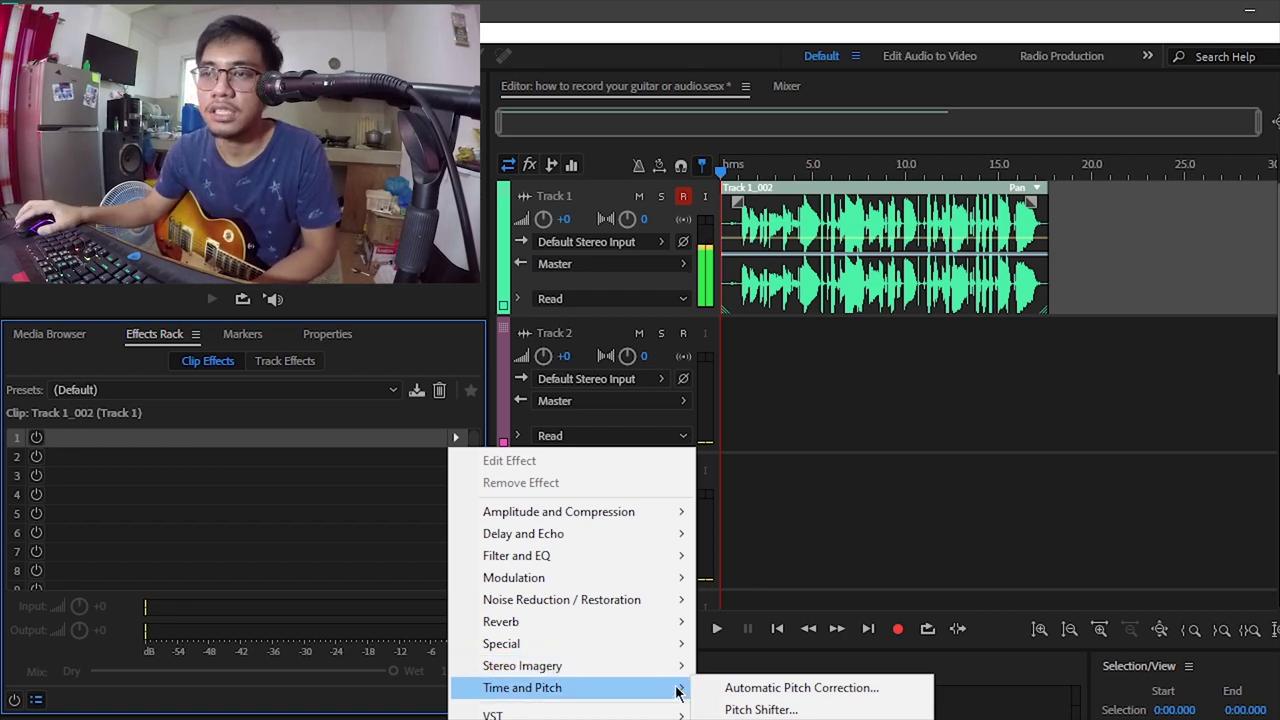
{"action": "left_click", "coordinate": [830, 248]}
Add the Analog Delay effect to the first effect slot of the Track 1 clip.
{"action": "left_click", "coordinate": [455, 437]}
{"action": "mouse_move", "coordinate": [600, 511]}
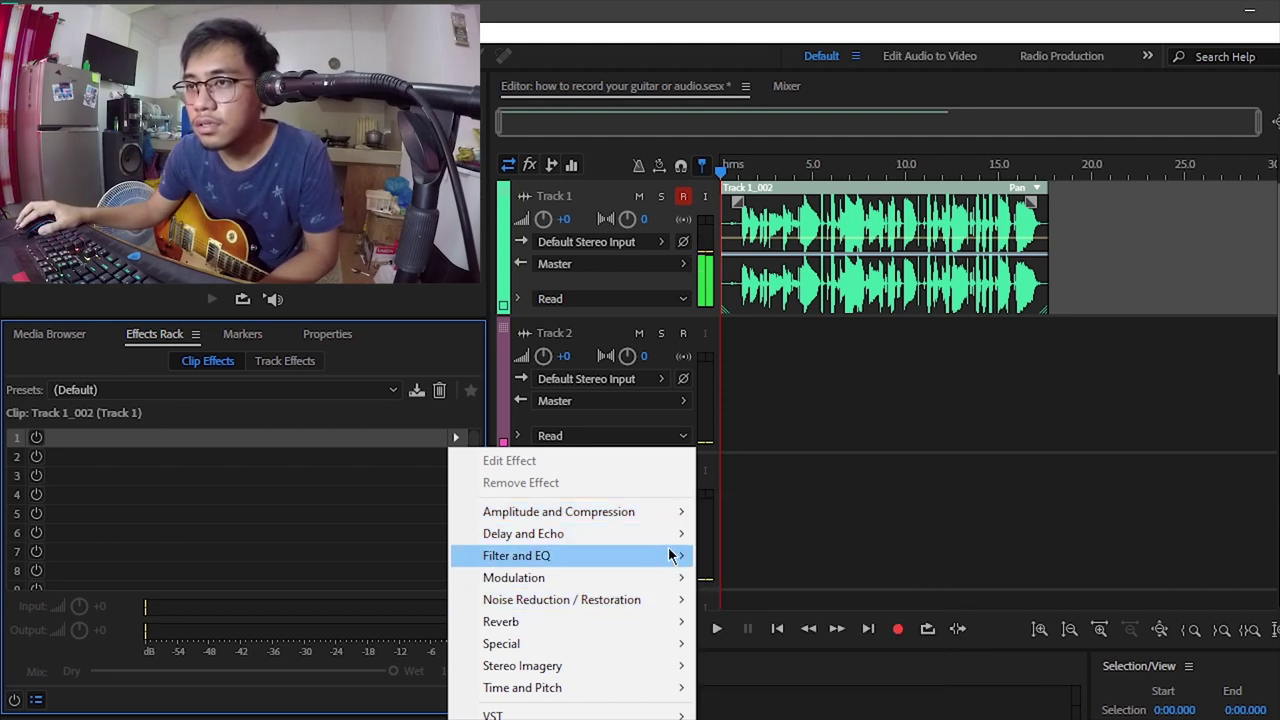
{"action": "mouse_move", "coordinate": [674, 537]}
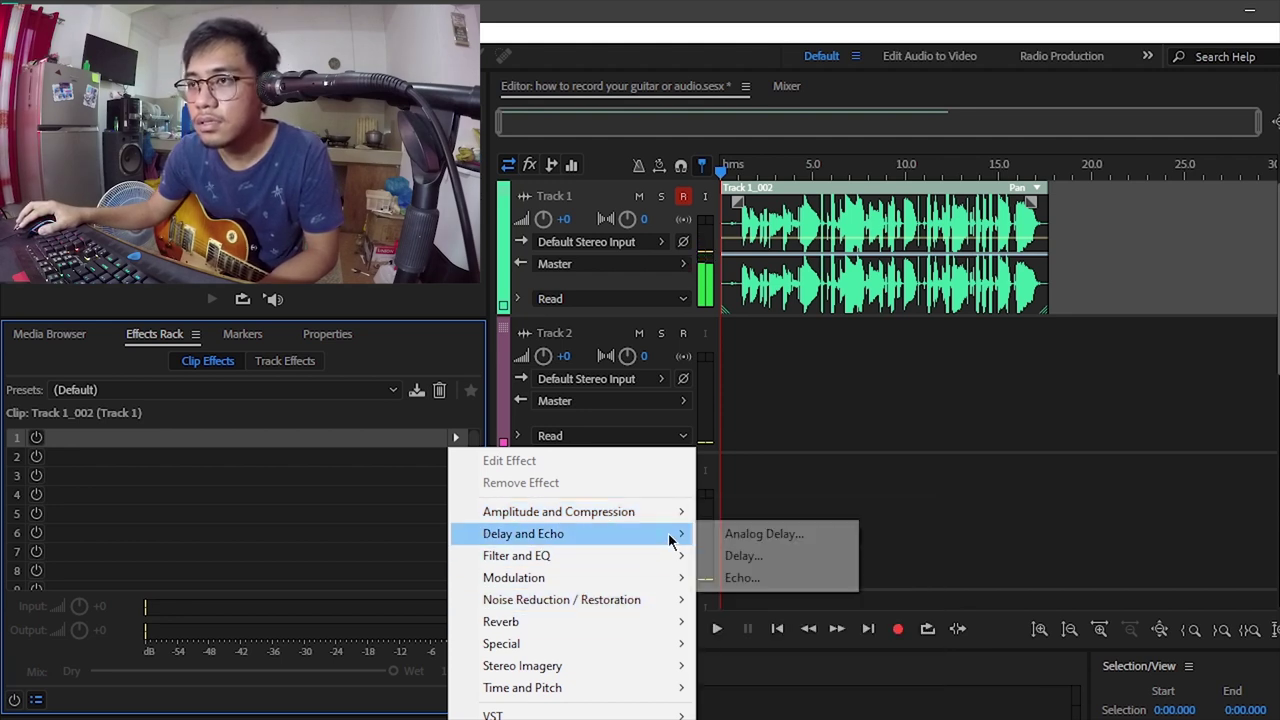
{"action": "left_click", "coordinate": [758, 536]}
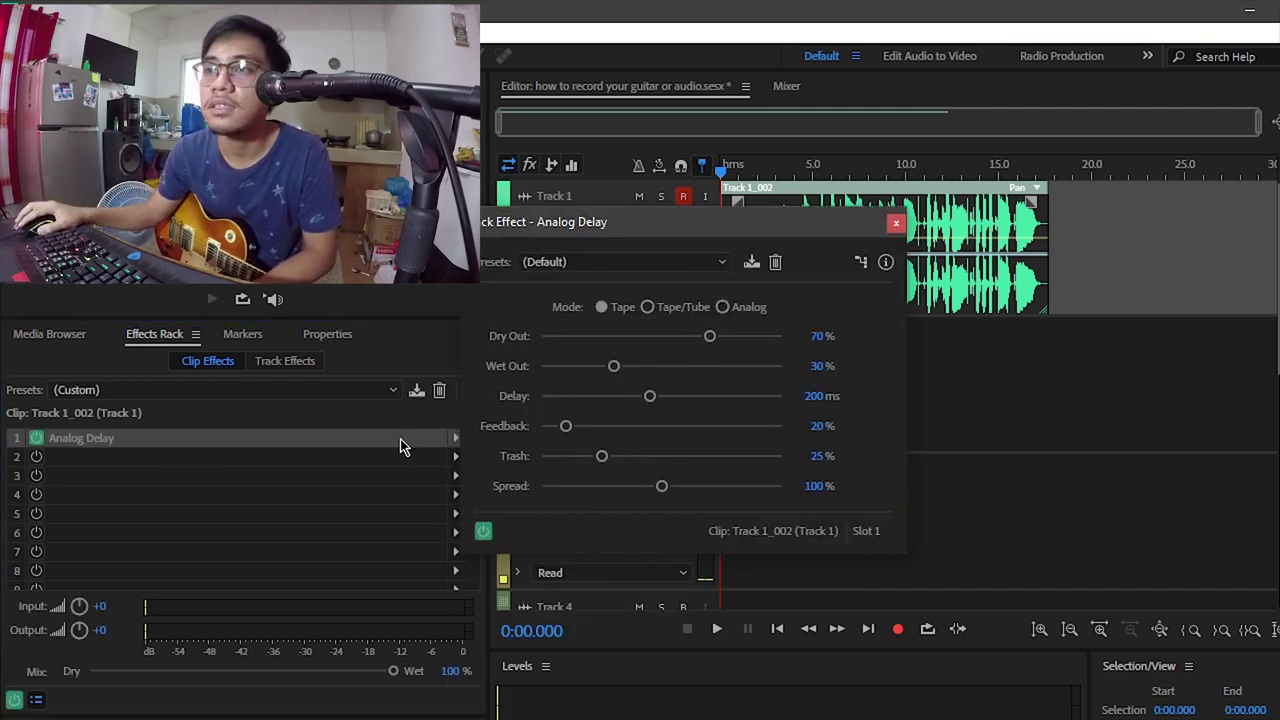
Set the Analog Delay's Delay to 116 ms during playback, stop playing, and close the effect window.
{"action": "key", "text": "space"}
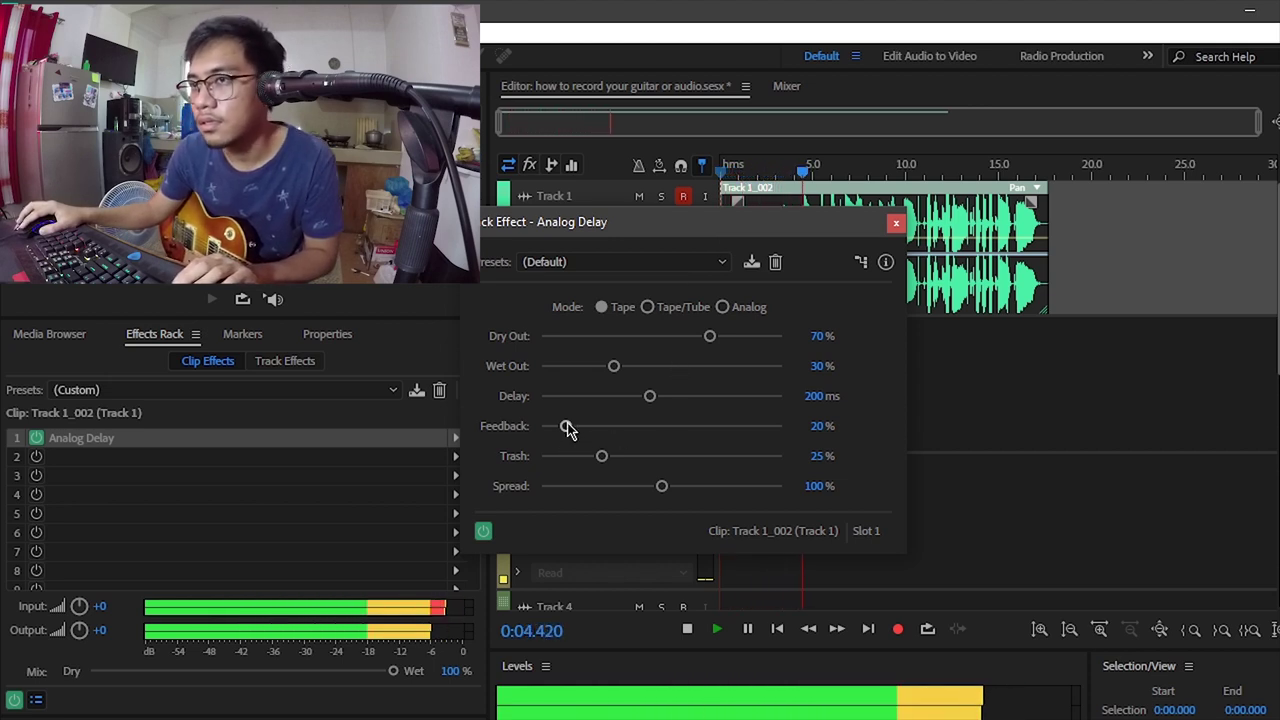
{"action": "left_click_drag", "start_coordinate": [657, 402], "coordinate": [630, 399]}
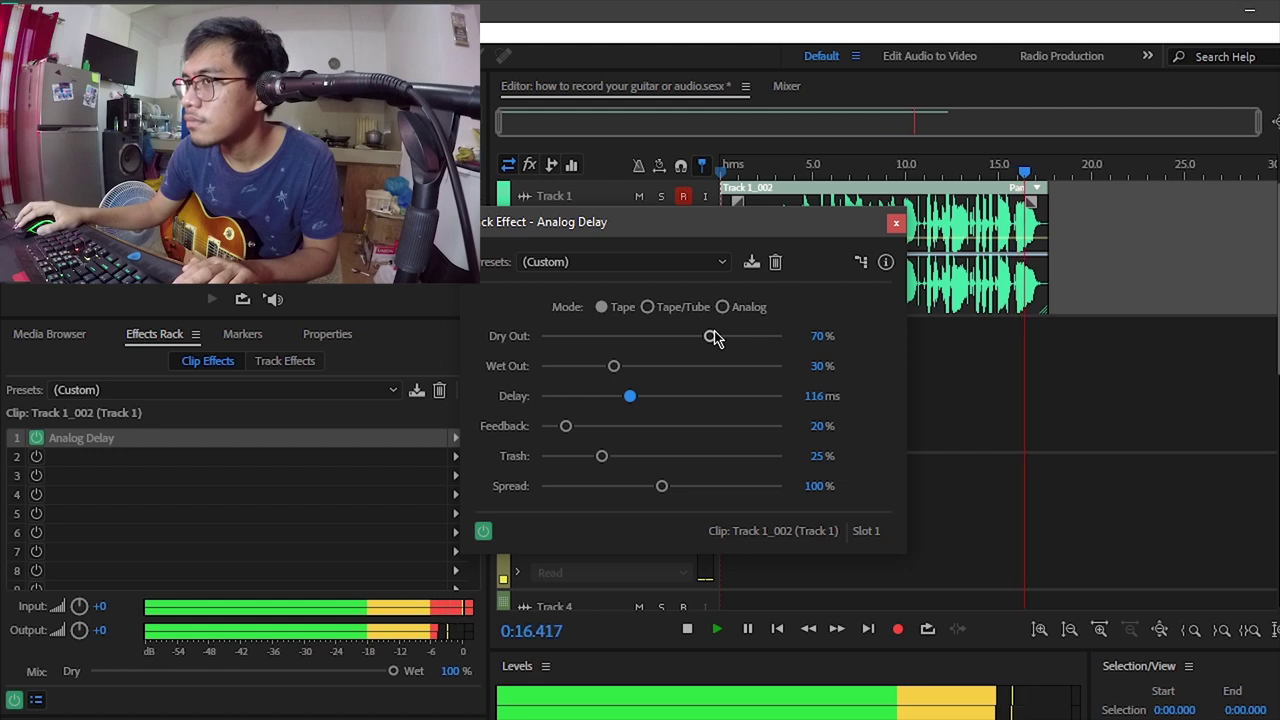
{"action": "key", "text": "space"}
{"action": "key", "text": "space"}
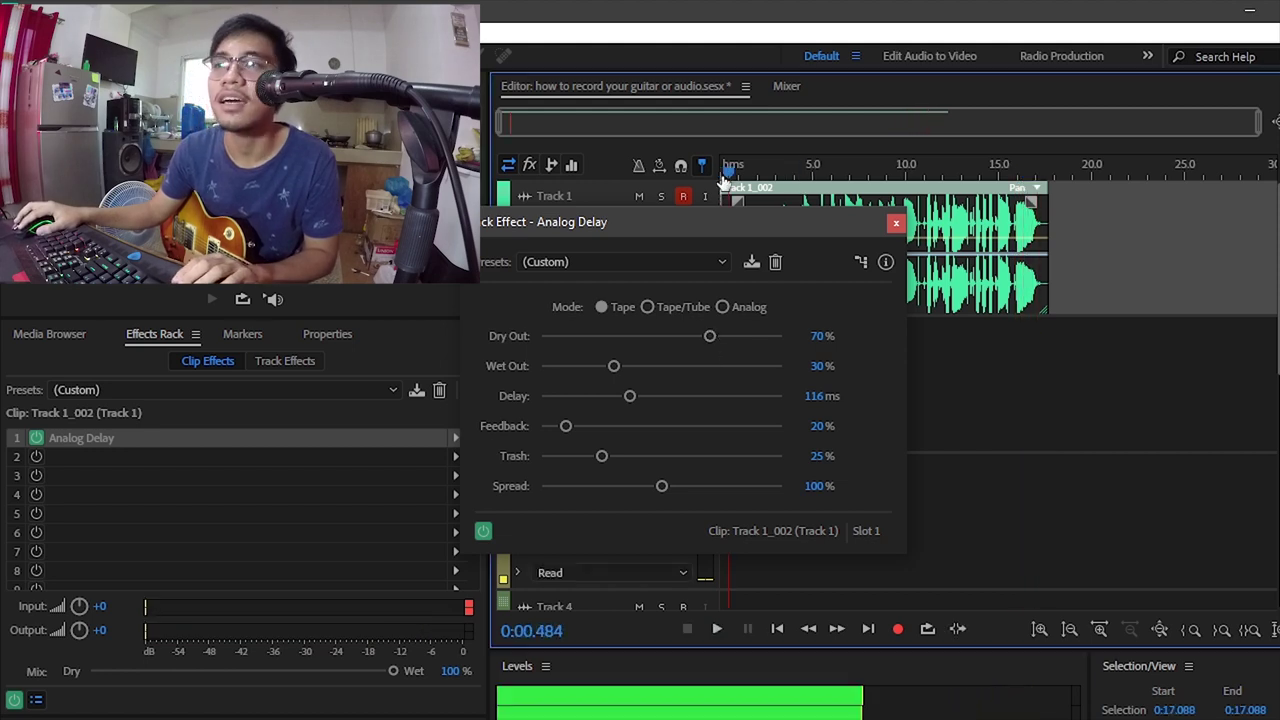
{"action": "key", "text": "space"}
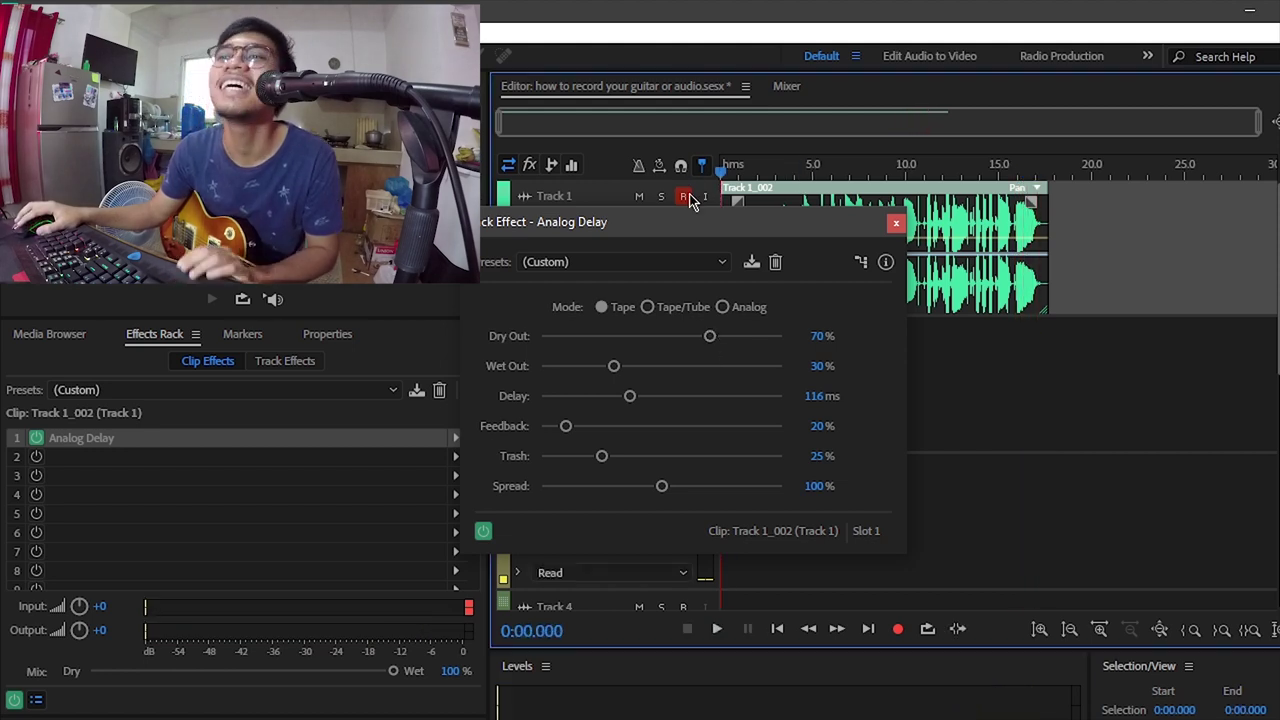
{"action": "left_click", "coordinate": [896, 223]}
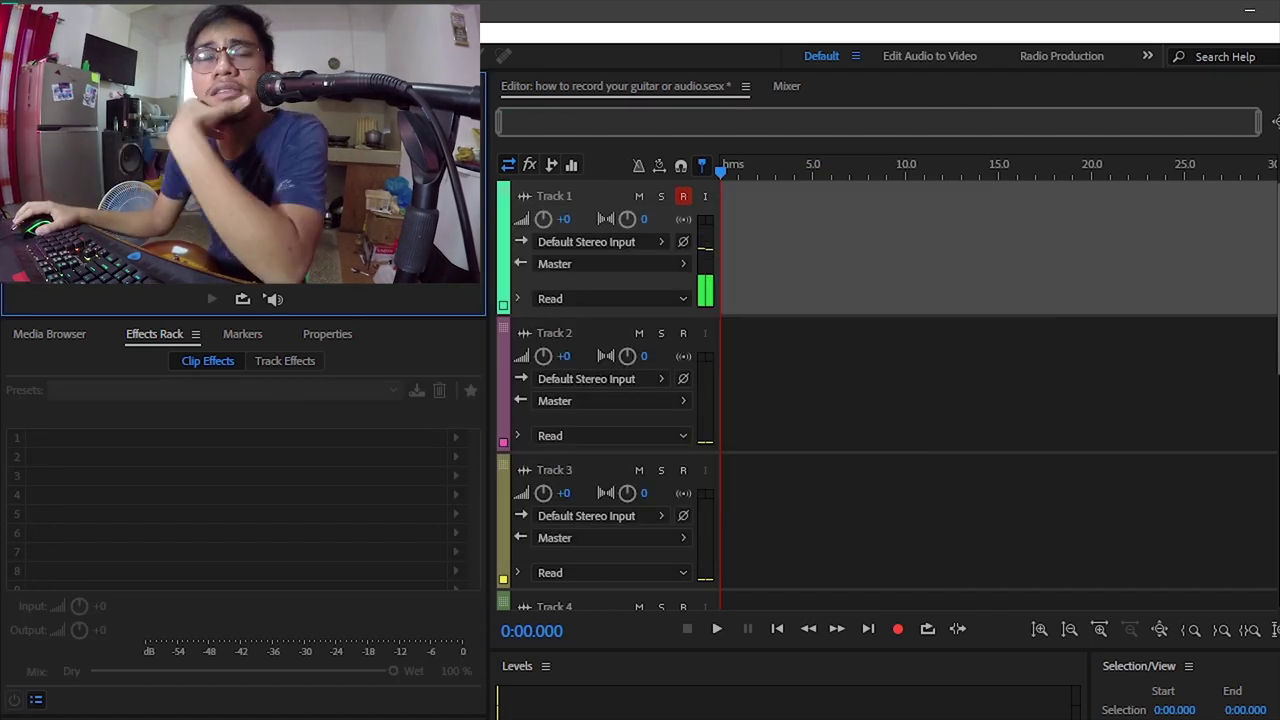